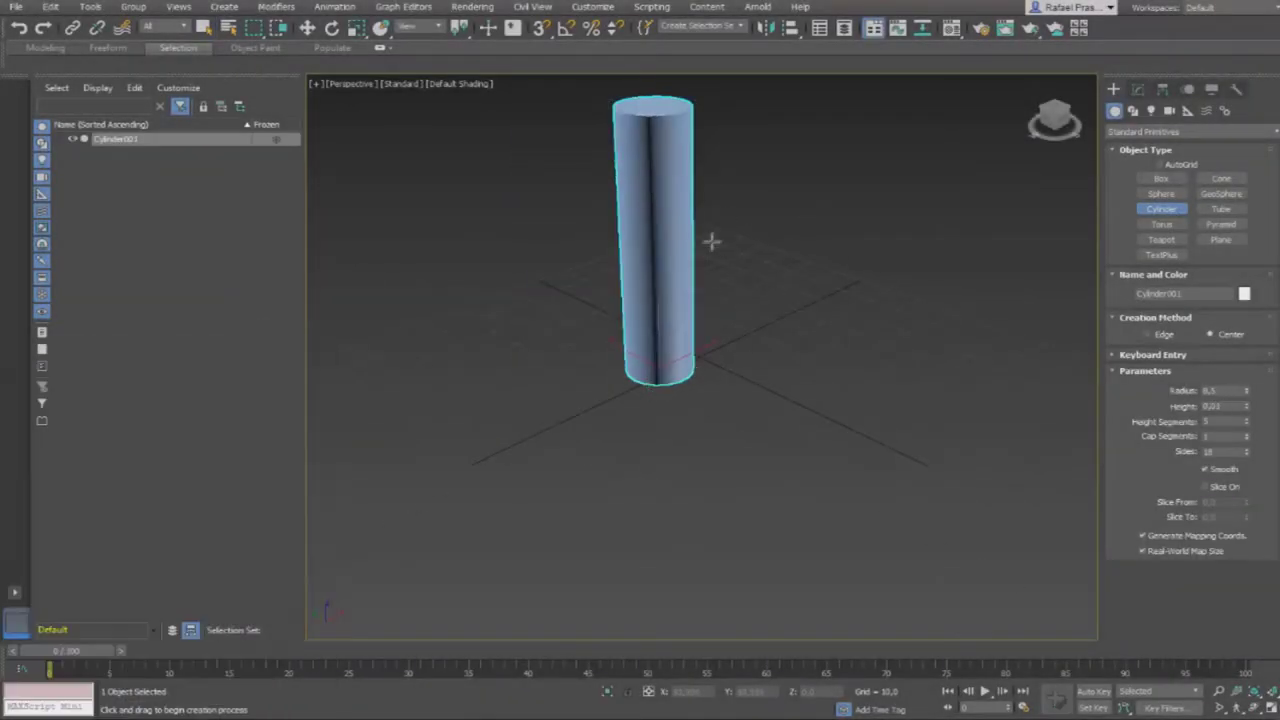
- Convert the cylinder to an Editable Poly and extrude its middle band into a thicker collar
{"action": "right_click", "coordinate": [880, 383]}
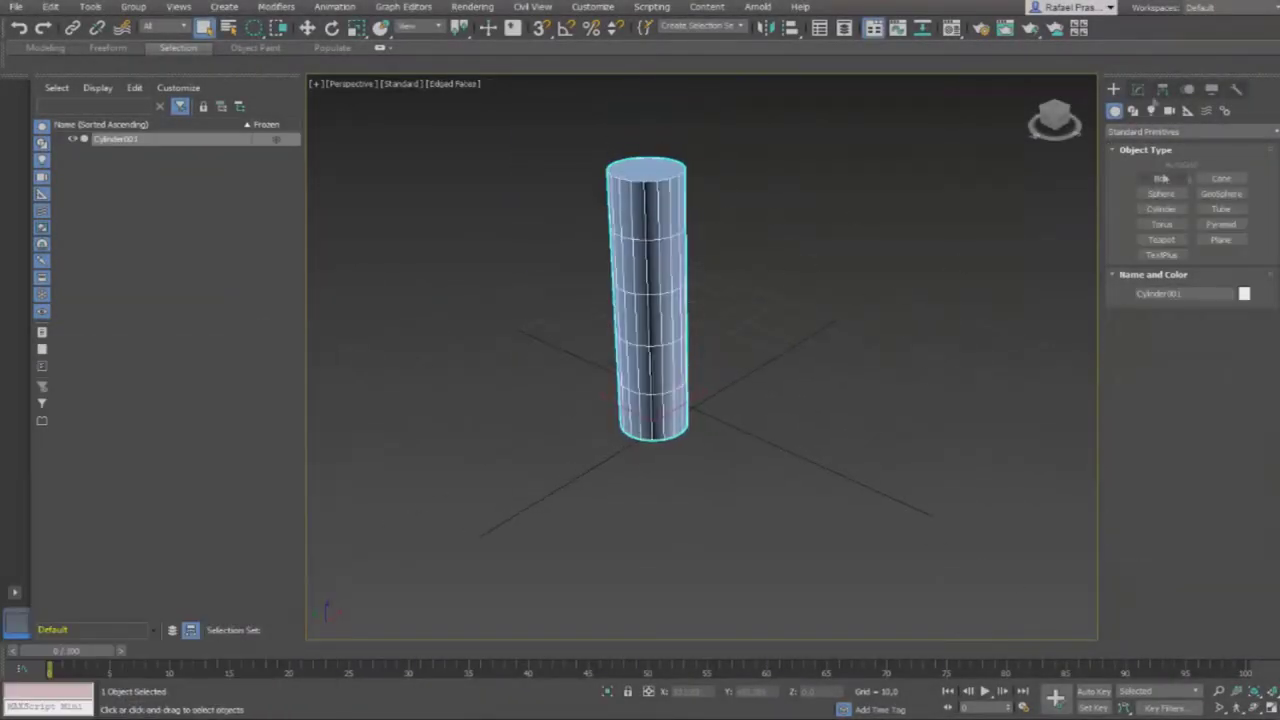
{"action": "right_click", "coordinate": [737, 357]}
{"action": "left_click", "coordinate": [814, 491]}
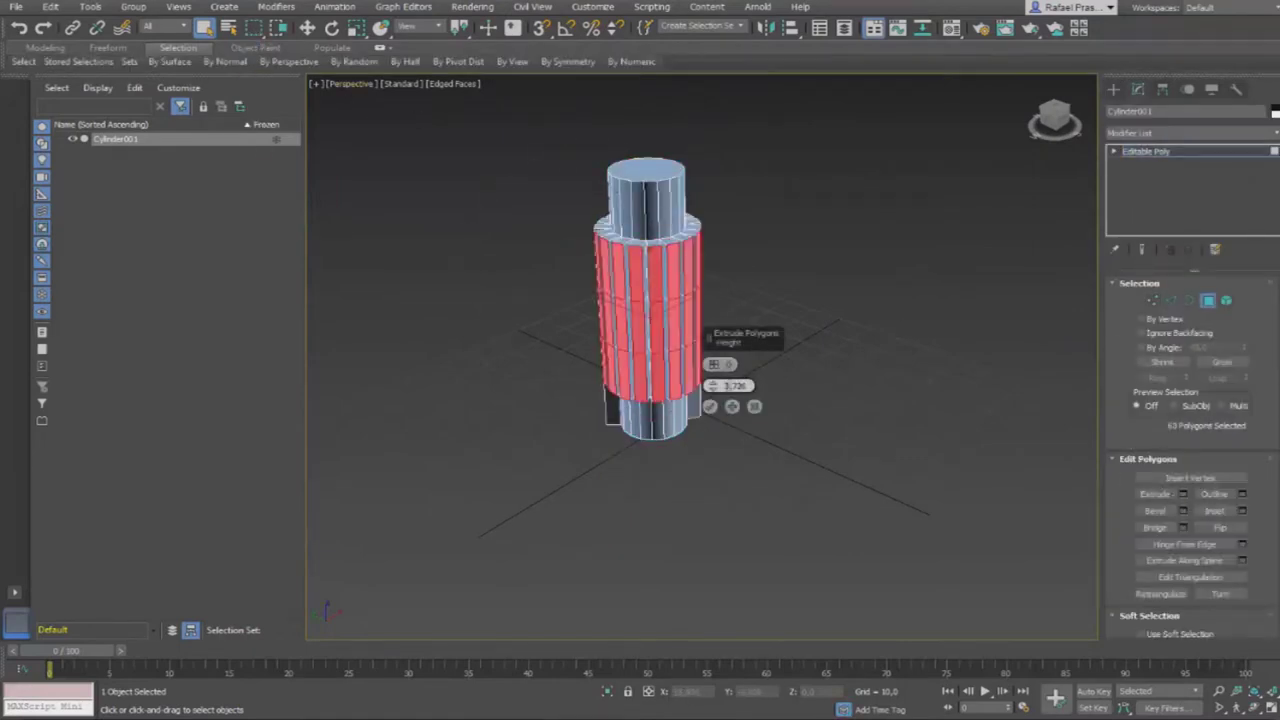
{"action": "middle_click_drag", "start_coordinate": [710, 340], "coordinate": [722, 364], "text": "alt"}
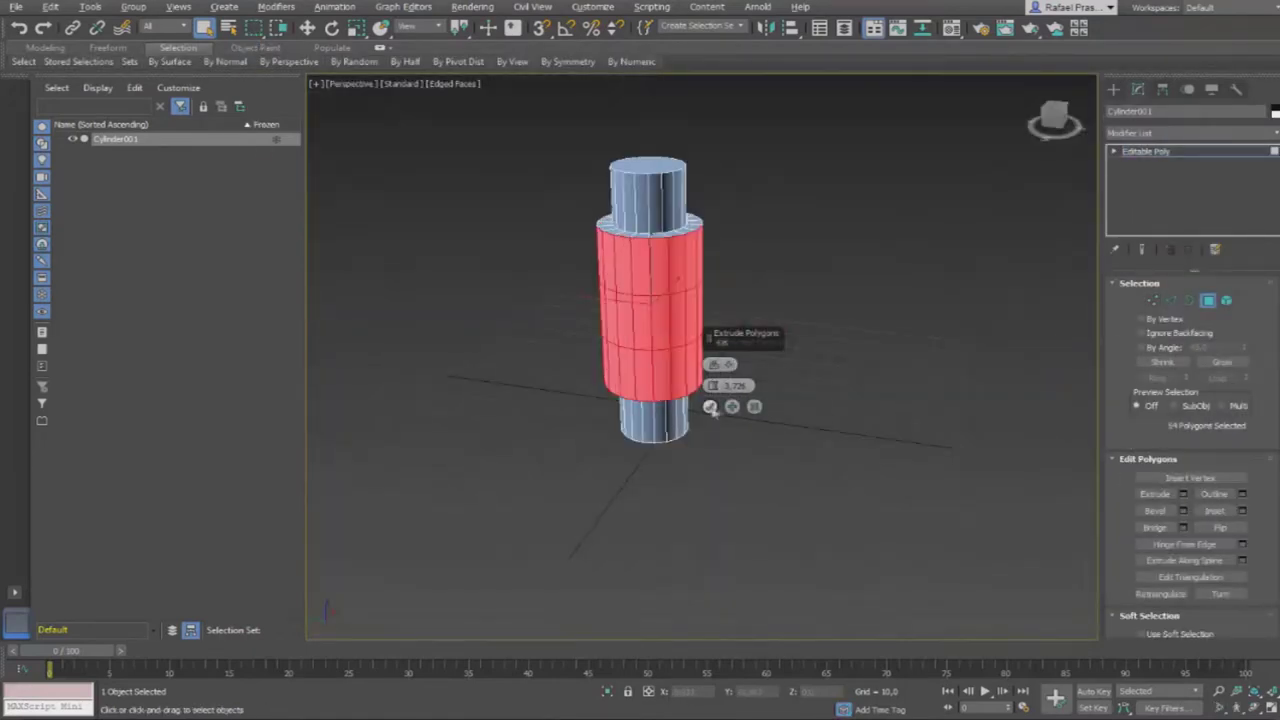
{"action": "left_click", "coordinate": [765, 270]}
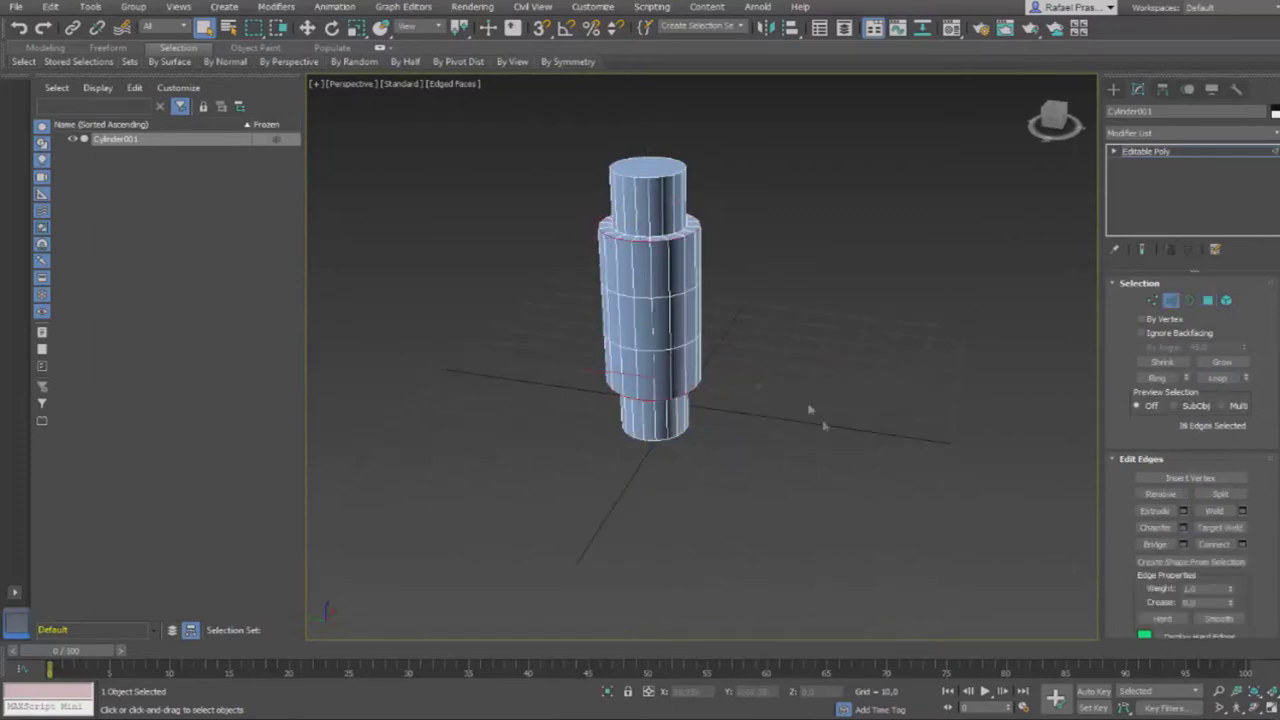
- Extrude a single collar face outward into a side arm
{"action": "middle_click_drag", "start_coordinate": [714, 388], "coordinate": [849, 357], "text": "alt"}
{"action": "key", "text": "4"}
{"action": "left_click", "coordinate": [663, 318]}
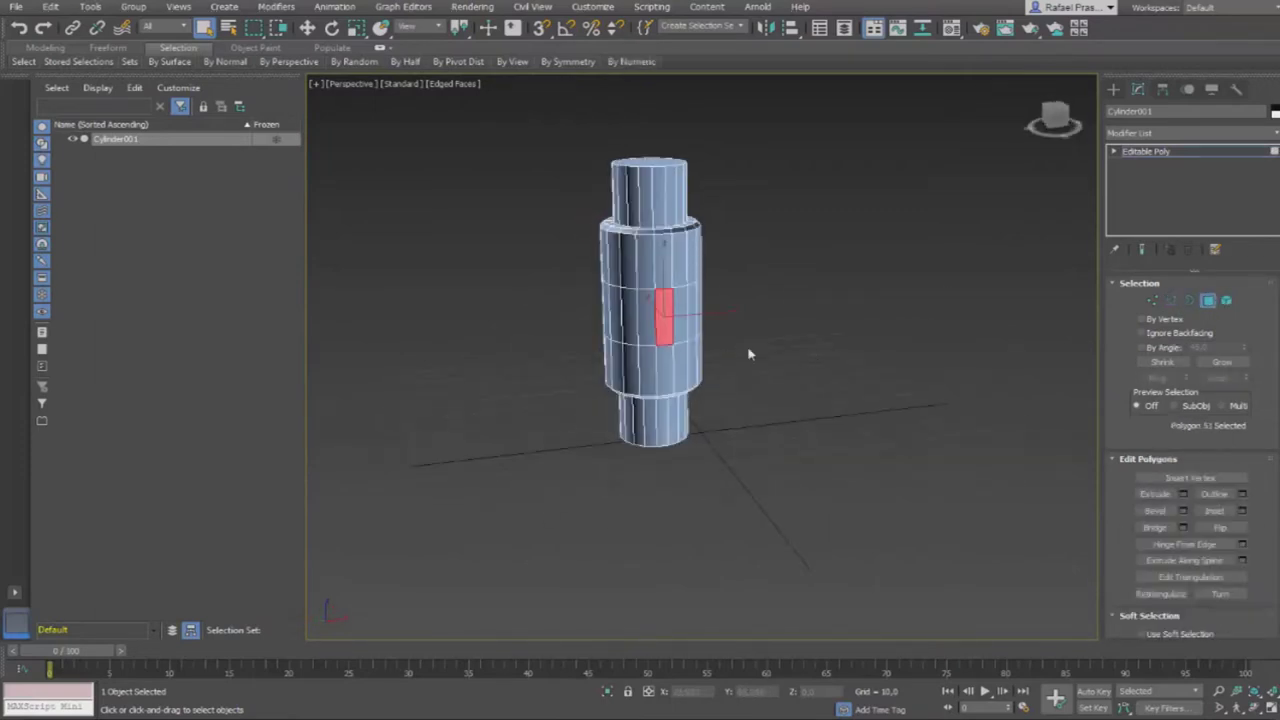
{"action": "left_click", "coordinate": [663, 310]}
{"action": "middle_click_drag", "start_coordinate": [663, 310], "coordinate": [727, 325], "text": "alt"}
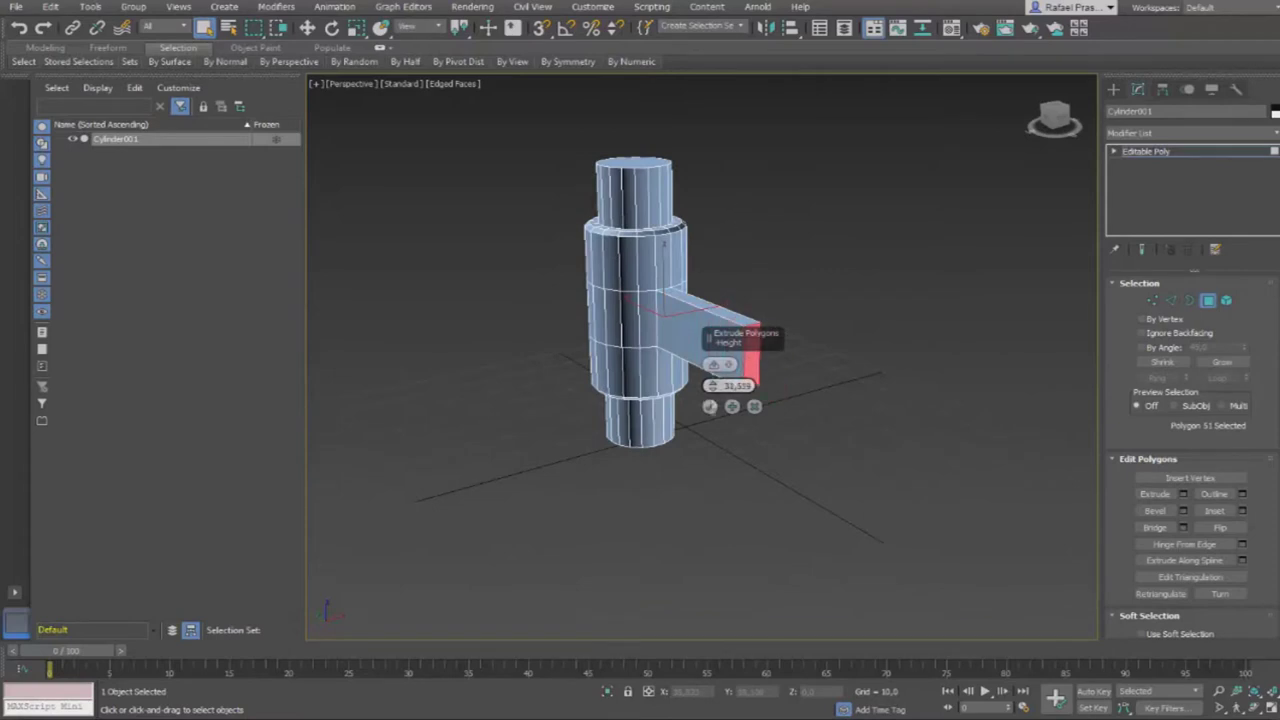
{"action": "left_click", "coordinate": [709, 406]}
- Stretch the arm's end vertices into a tall triangular blade fin
{"action": "middle_click_drag", "start_coordinate": [709, 406], "coordinate": [737, 309], "text": "alt"}
{"action": "key", "text": "1"}
{"action": "key", "text": "w"}
{"action": "left_click_drag", "start_coordinate": [737, 309], "coordinate": [740, 106]}
{"action": "left_click_drag", "start_coordinate": [734, 423], "coordinate": [738, 532]}
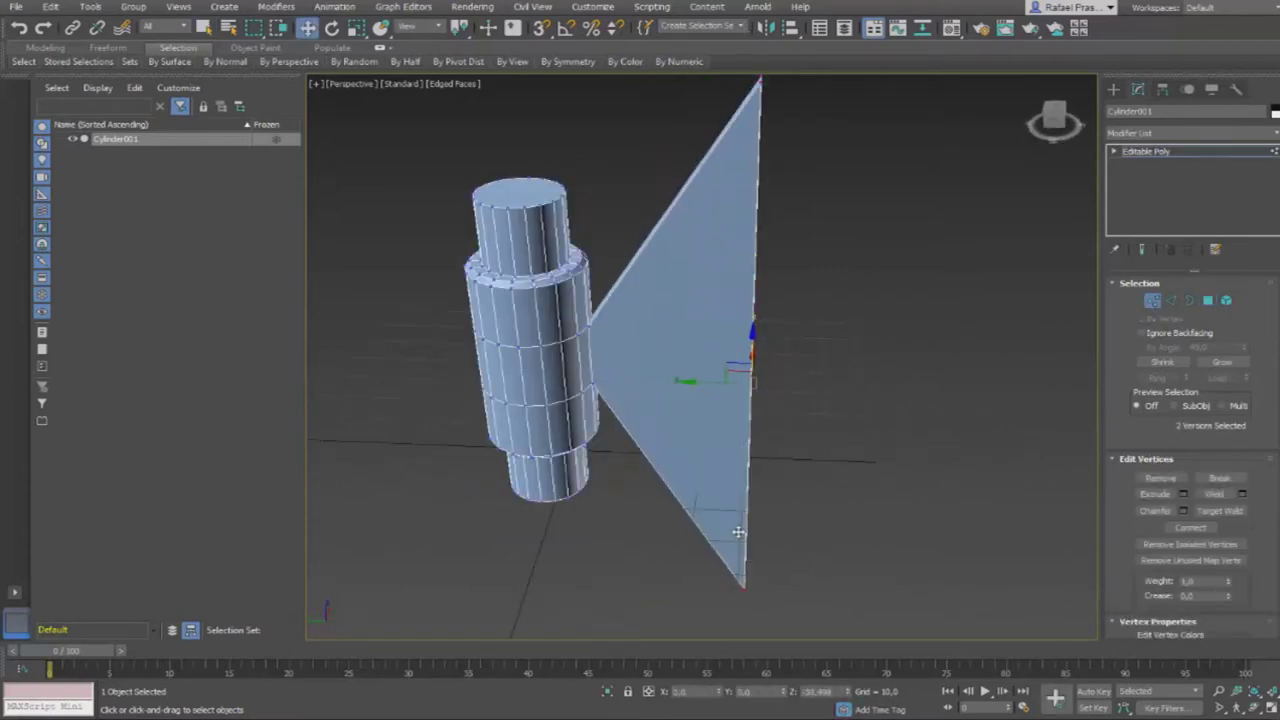
- Select vertices along the blade's upper edge
{"action": "middle_click_drag", "start_coordinate": [738, 532], "coordinate": [730, 522], "text": "alt"}
{"action": "scroll", "coordinate": [730, 522], "scroll_direction": "down", "scroll_amount": 3}
{"action": "key", "text": "2"}
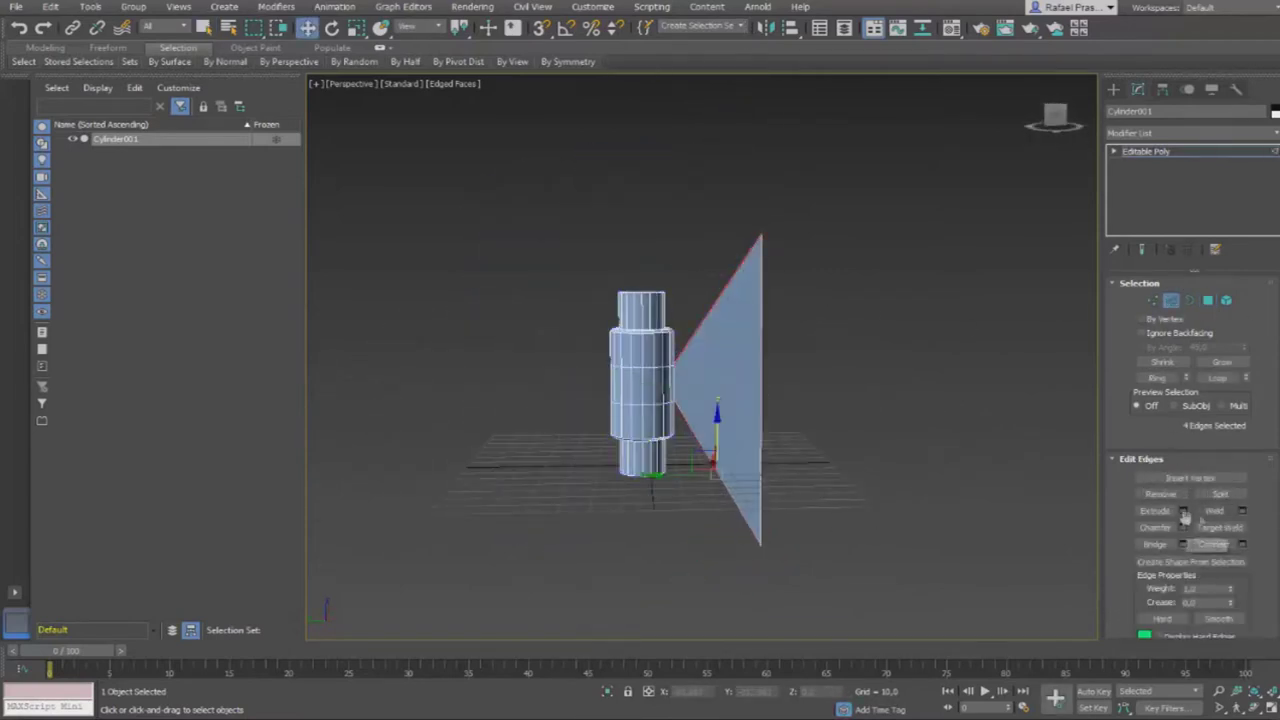
{"action": "scroll", "coordinate": [740, 415], "scroll_direction": "up", "scroll_amount": 5}
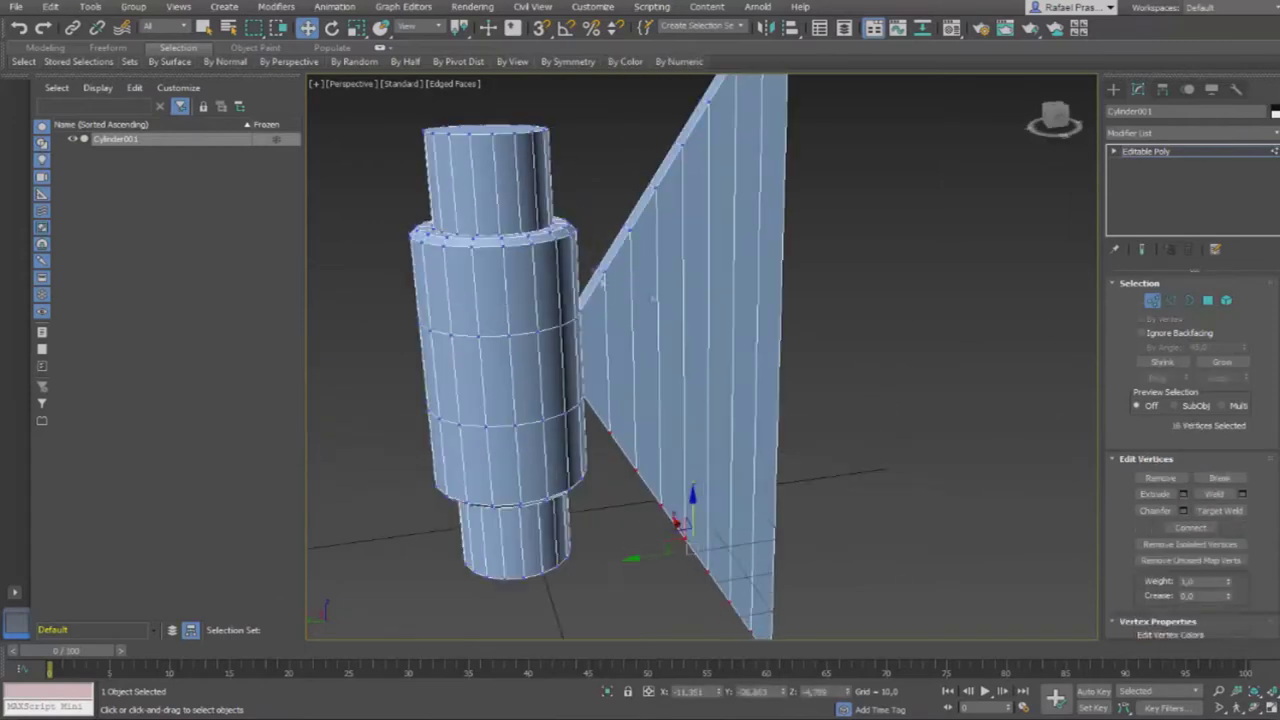
{"action": "key", "text": "1"}
{"action": "left_click", "coordinate": [600, 265]}
{"action": "middle_click_drag", "start_coordinate": [599, 450], "coordinate": [586, 414], "text": "alt"}
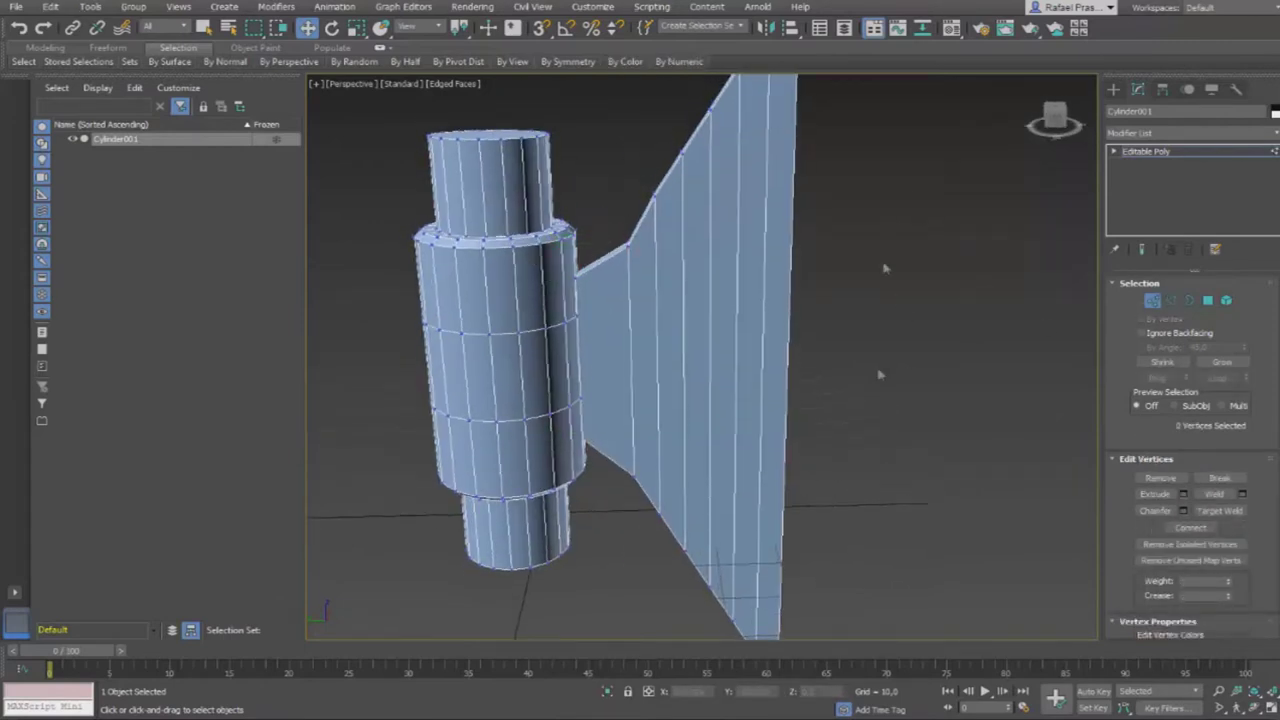
{"action": "middle_click_drag", "start_coordinate": [886, 271], "coordinate": [645, 190], "text": "alt"}
{"action": "middle_click_drag", "start_coordinate": [700, 120], "coordinate": [730, 160], "text": "alt"}
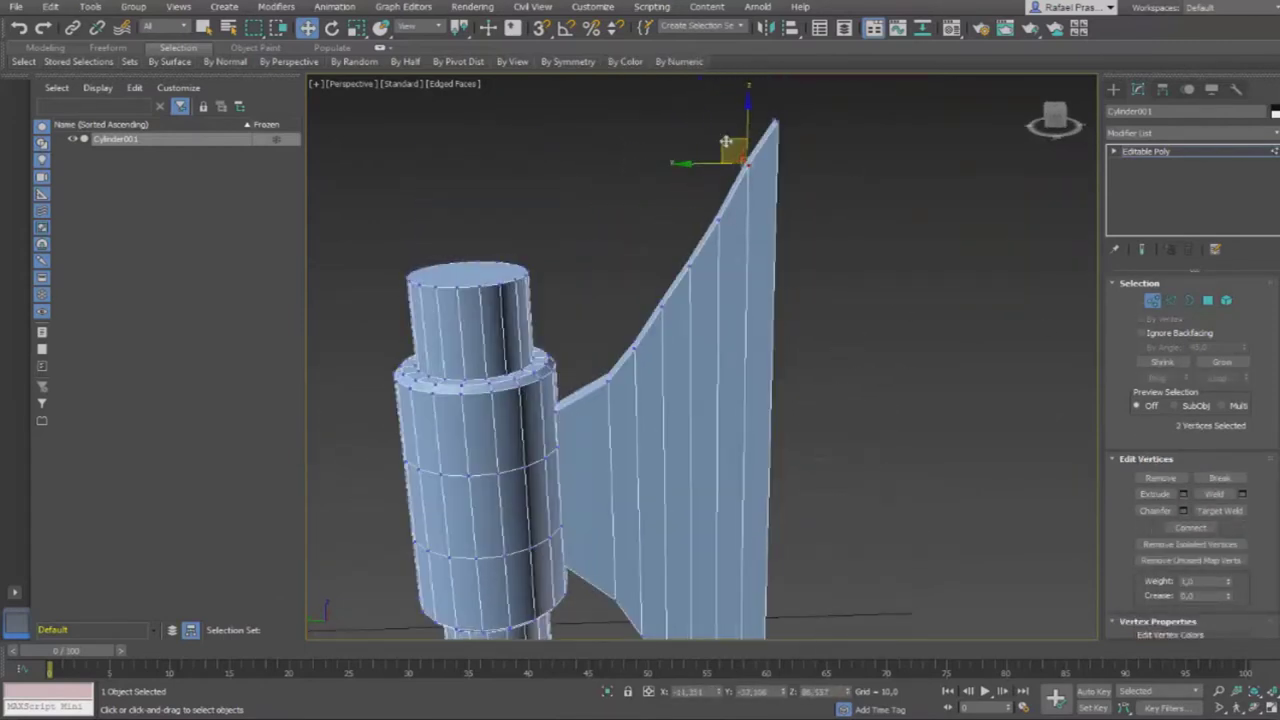
{"action": "middle_click_drag", "start_coordinate": [765, 91], "coordinate": [790, 110], "text": "alt"}
- Shift the blade edge vertices so the upper edge curves
{"action": "left_click", "coordinate": [900, 200]}
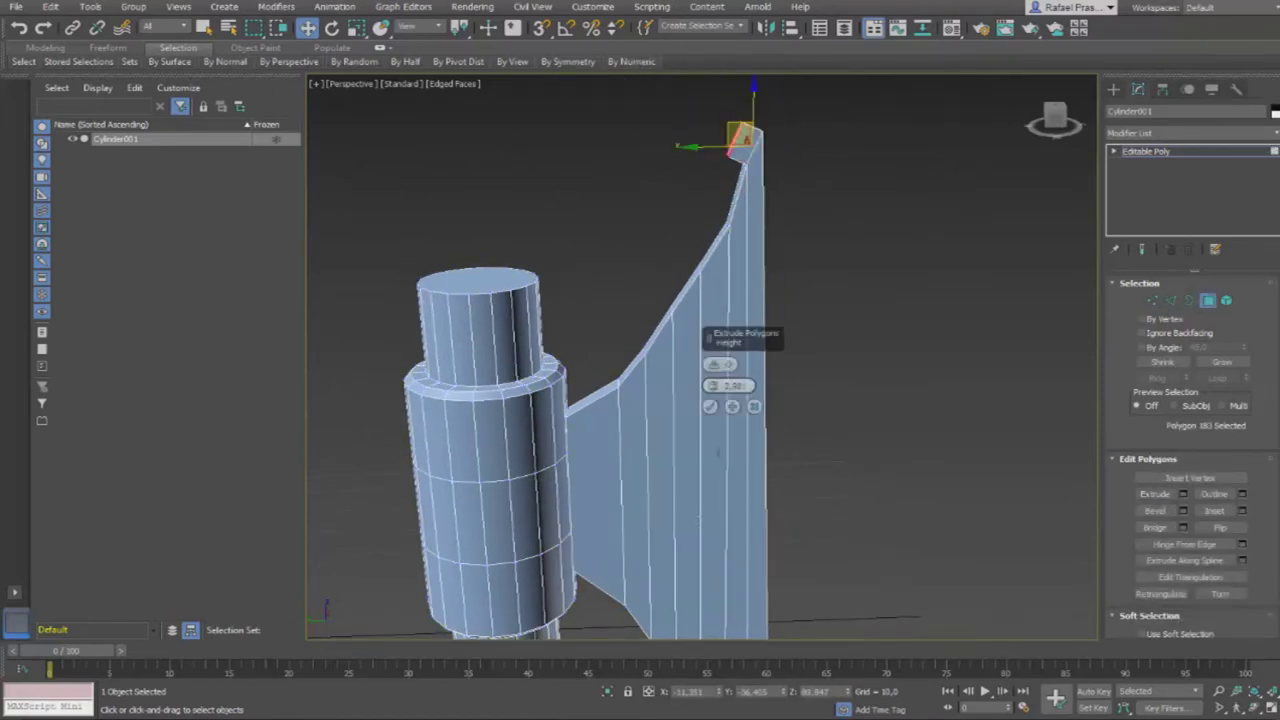
{"action": "middle_click_drag", "start_coordinate": [755, 179], "coordinate": [745, 188], "text": "alt"}
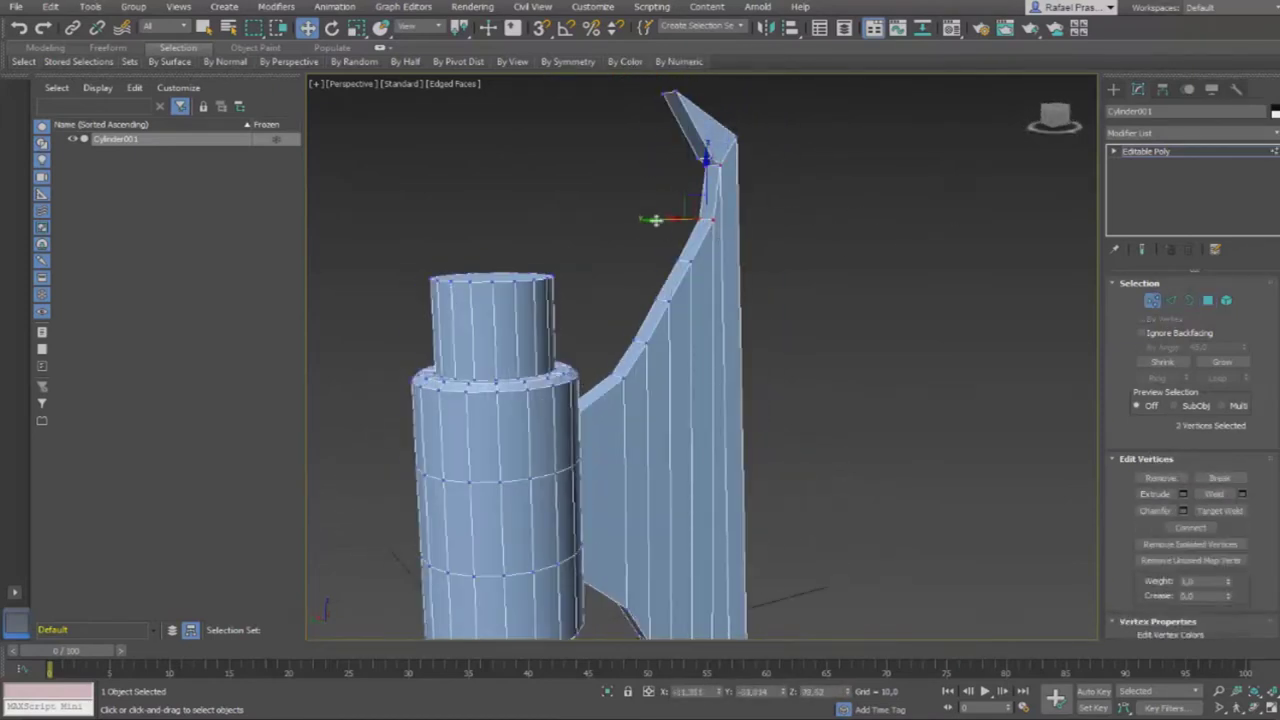
{"action": "middle_click_drag", "start_coordinate": [690, 140], "coordinate": [710, 158], "text": "alt"}
{"action": "left_click", "coordinate": [710, 158]}
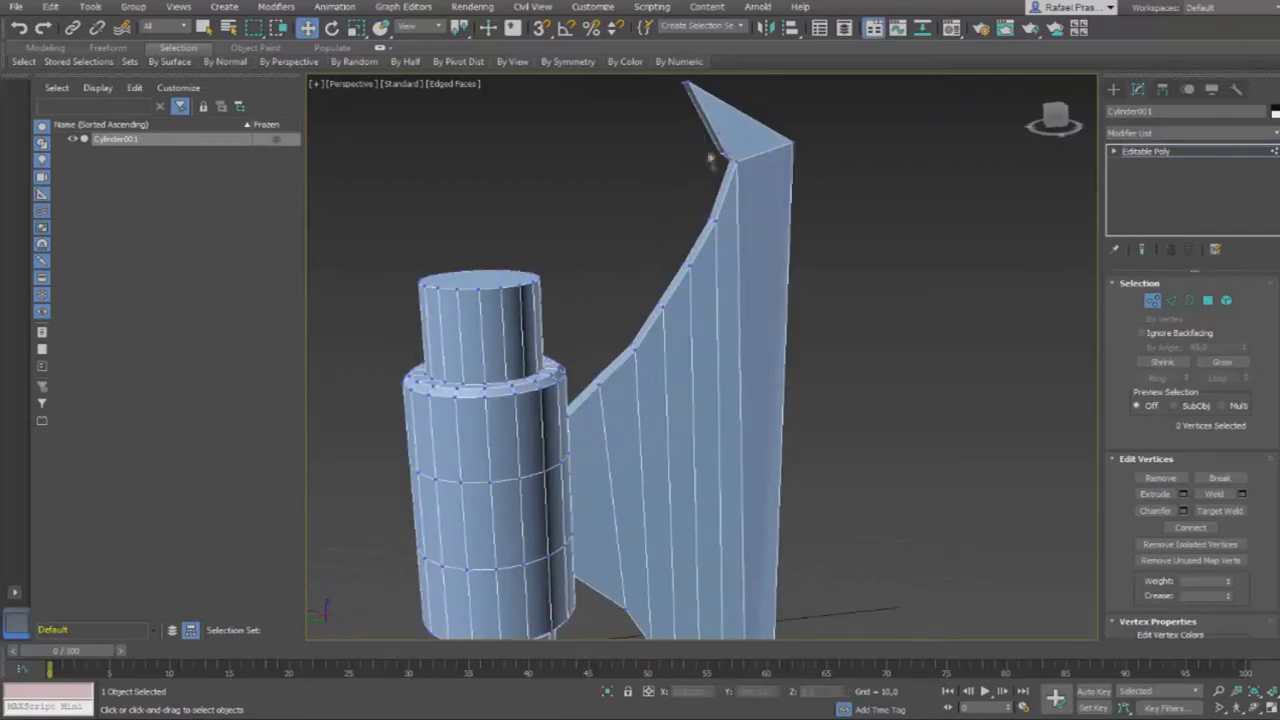
{"action": "left_click_drag", "start_coordinate": [600, 309], "coordinate": [588, 309]}
- Pull the top corner vertices into a pointed hooked spike
{"action": "left_click_drag", "start_coordinate": [745, 120], "coordinate": [650, 159]}
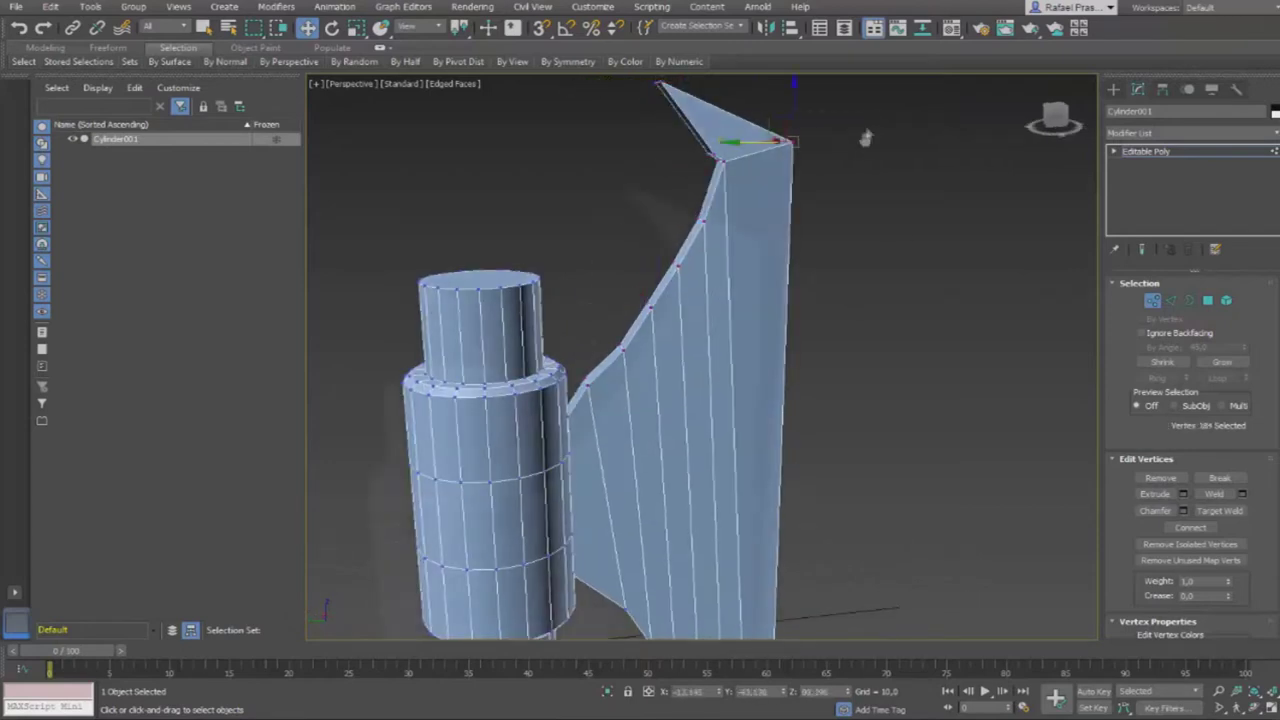
{"action": "middle_click_drag", "start_coordinate": [852, 144], "coordinate": [742, 254]}
{"action": "key", "text": "2"}
{"action": "scroll", "coordinate": [600, 260], "scroll_direction": "up", "scroll_amount": 3}
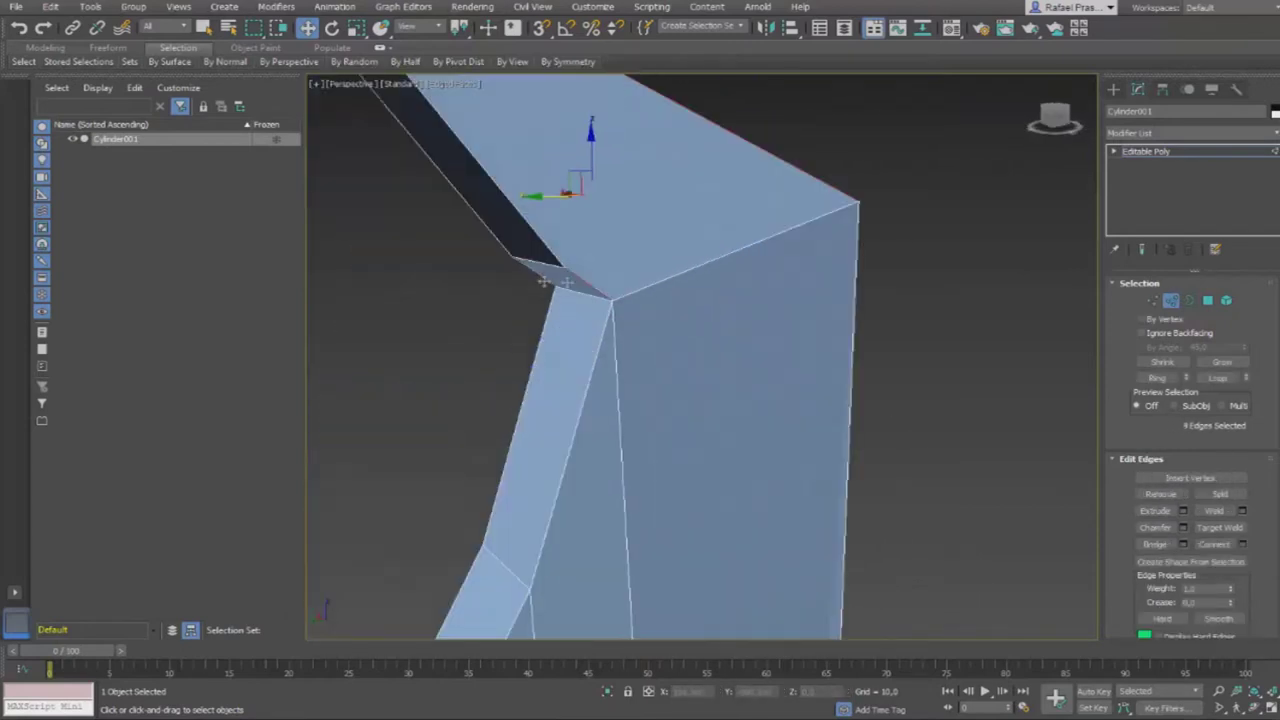
{"action": "middle_click_drag", "start_coordinate": [600, 260], "coordinate": [514, 194], "text": "alt"}
{"action": "key", "text": "1"}
{"action": "scroll", "coordinate": [514, 194], "scroll_direction": "down", "scroll_amount": 2}
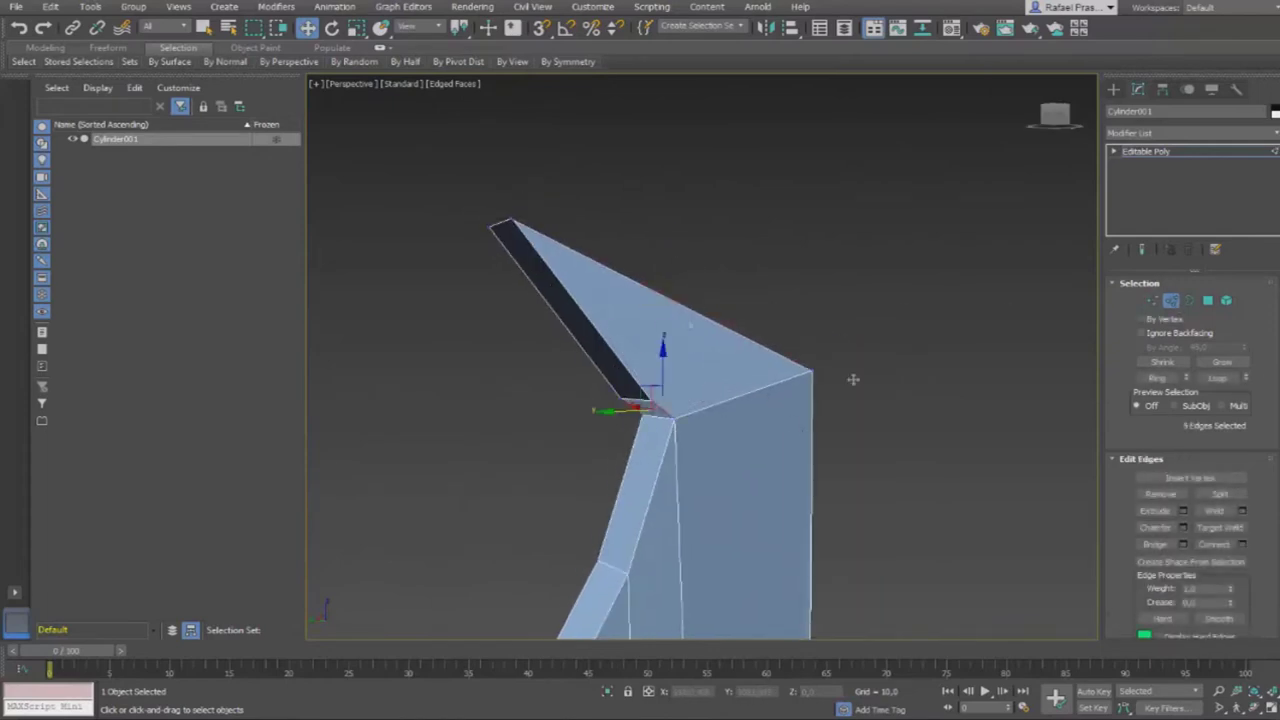
- Connect the selected edges to add divisions along the blade
{"action": "left_click", "coordinate": [709, 428]}
{"action": "key", "text": "1"}
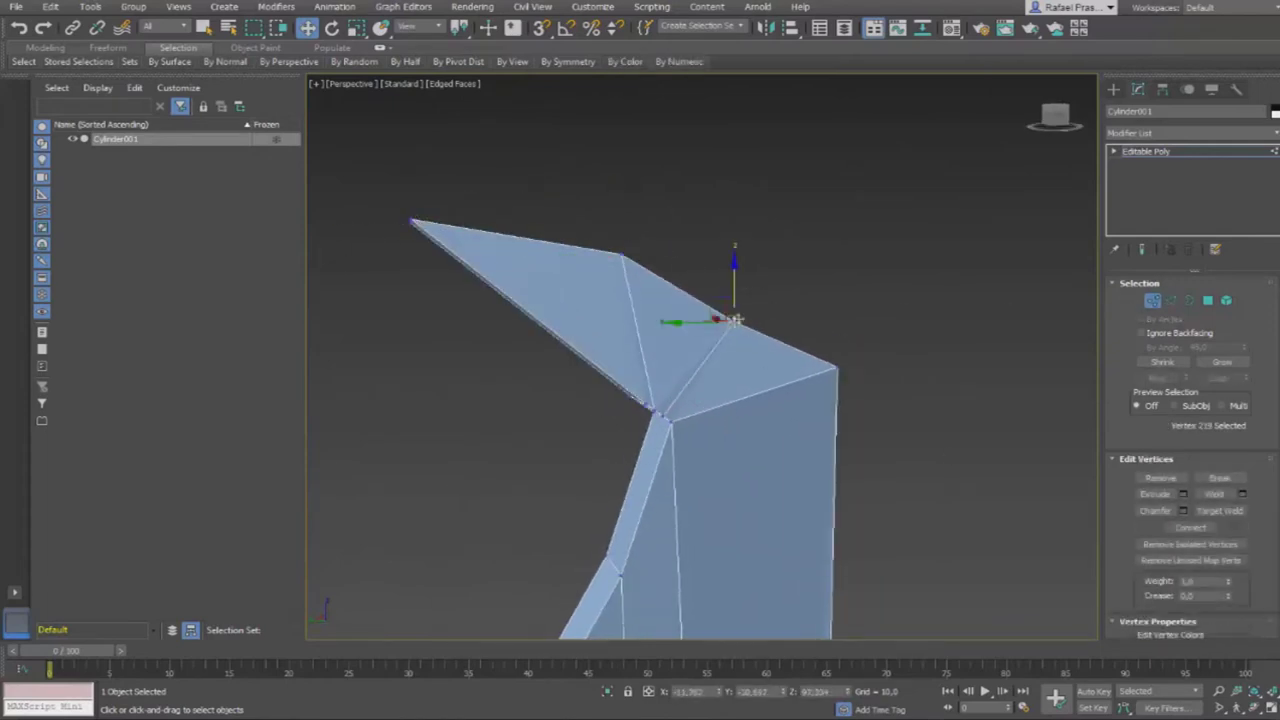
{"action": "scroll", "coordinate": [779, 368], "scroll_direction": "down", "scroll_amount": 3}
{"action": "middle_click_drag", "start_coordinate": [963, 463], "coordinate": [786, 443], "text": "alt"}
{"action": "key", "text": "2"}
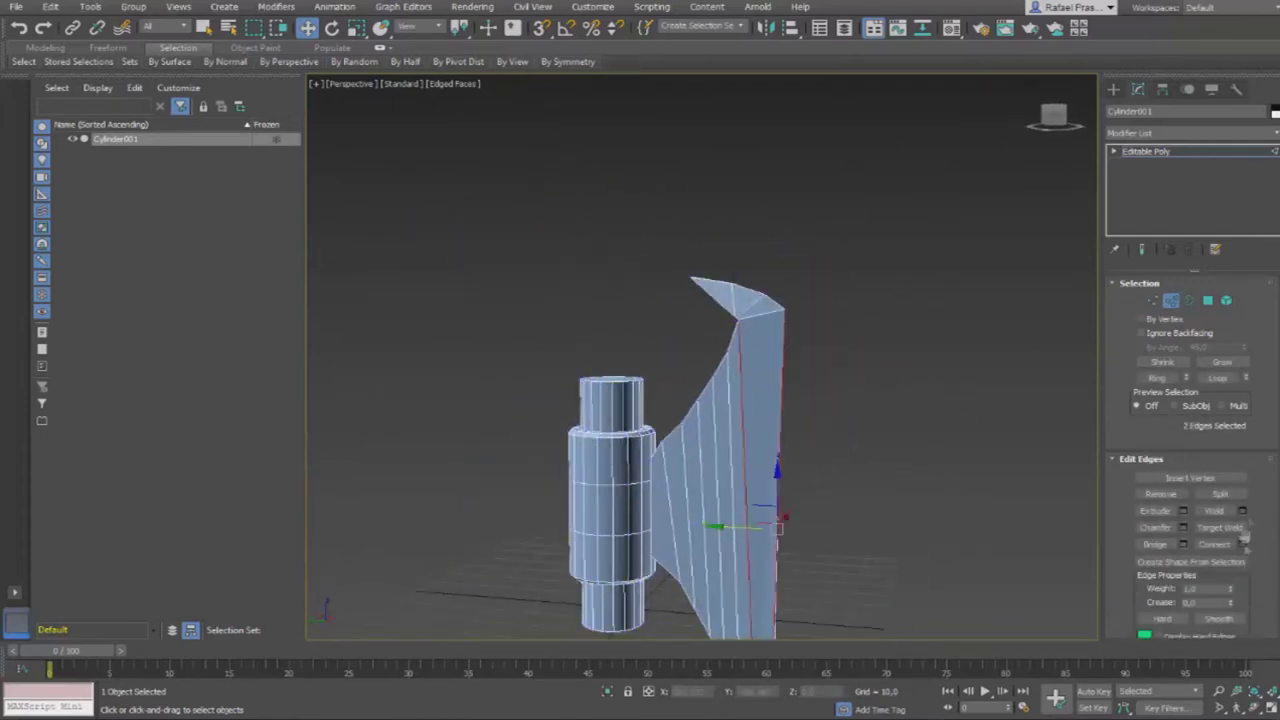
{"action": "middle_click_drag", "start_coordinate": [906, 314], "coordinate": [929, 349], "text": "alt"}
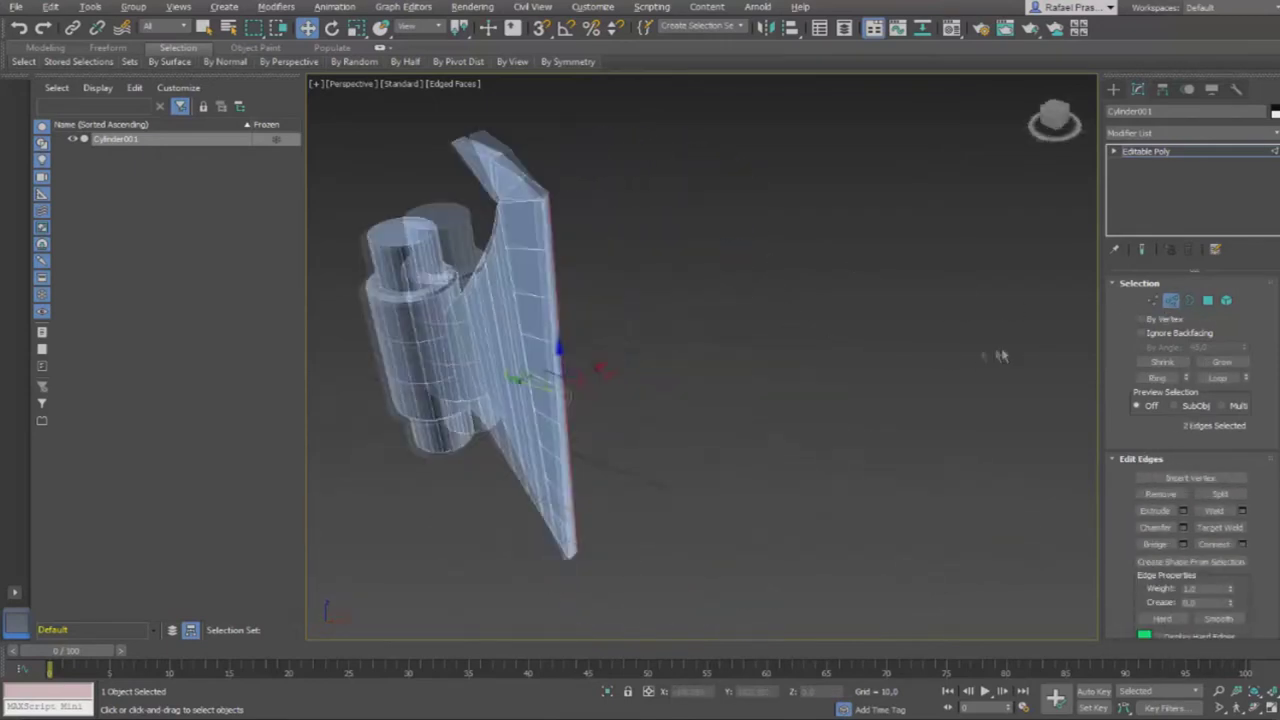
{"action": "mouse_move", "coordinate": [720, 340]}
{"action": "middle_mouse_down", "text": "alt"}
{"action": "mouse_move", "coordinate": [518, 222]}
{"action": "mouse_move", "coordinate": [540, 425]}
{"action": "middle_mouse_up", "text": "alt"}
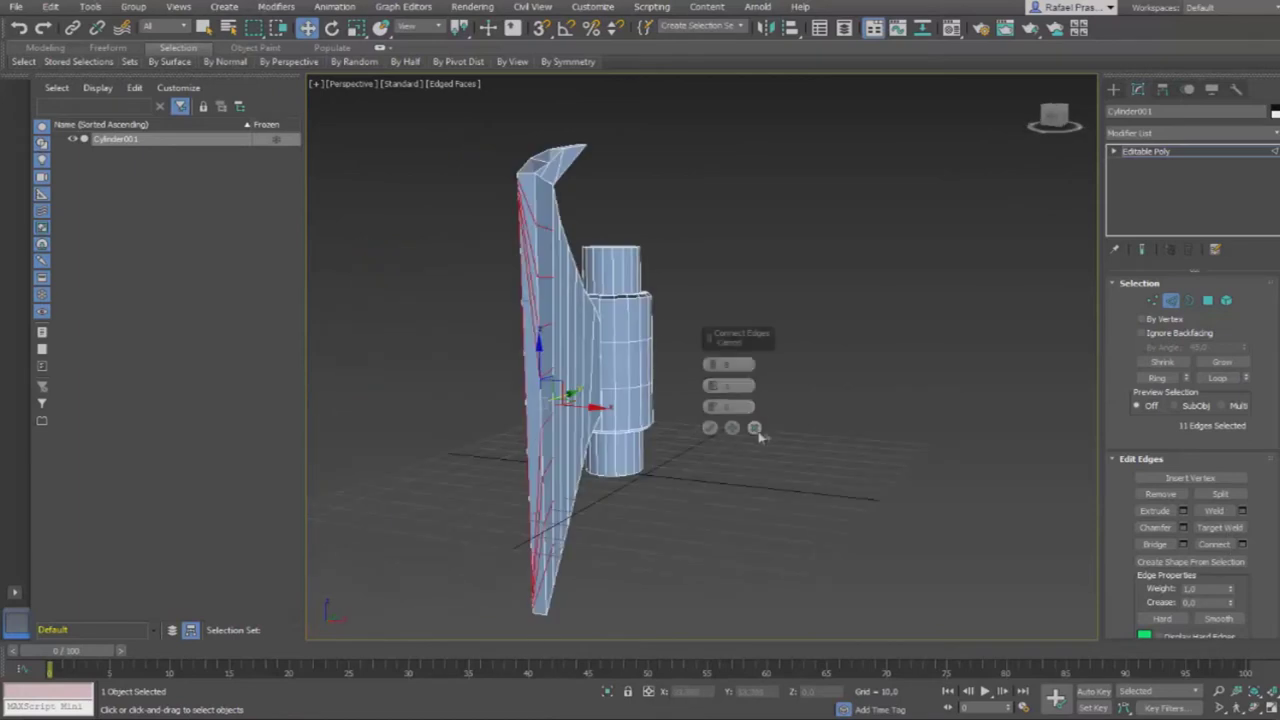
- Orbit around the axe while adding blade edge loops and mirror-copying it as Cylinder002
{"action": "mouse_move", "coordinate": [571, 380]}
{"action": "middle_mouse_down", "text": "alt"}
{"action": "mouse_move", "coordinate": [694, 363]}
{"action": "mouse_move", "coordinate": [741, 321]}
{"action": "middle_mouse_up", "text": "alt"}
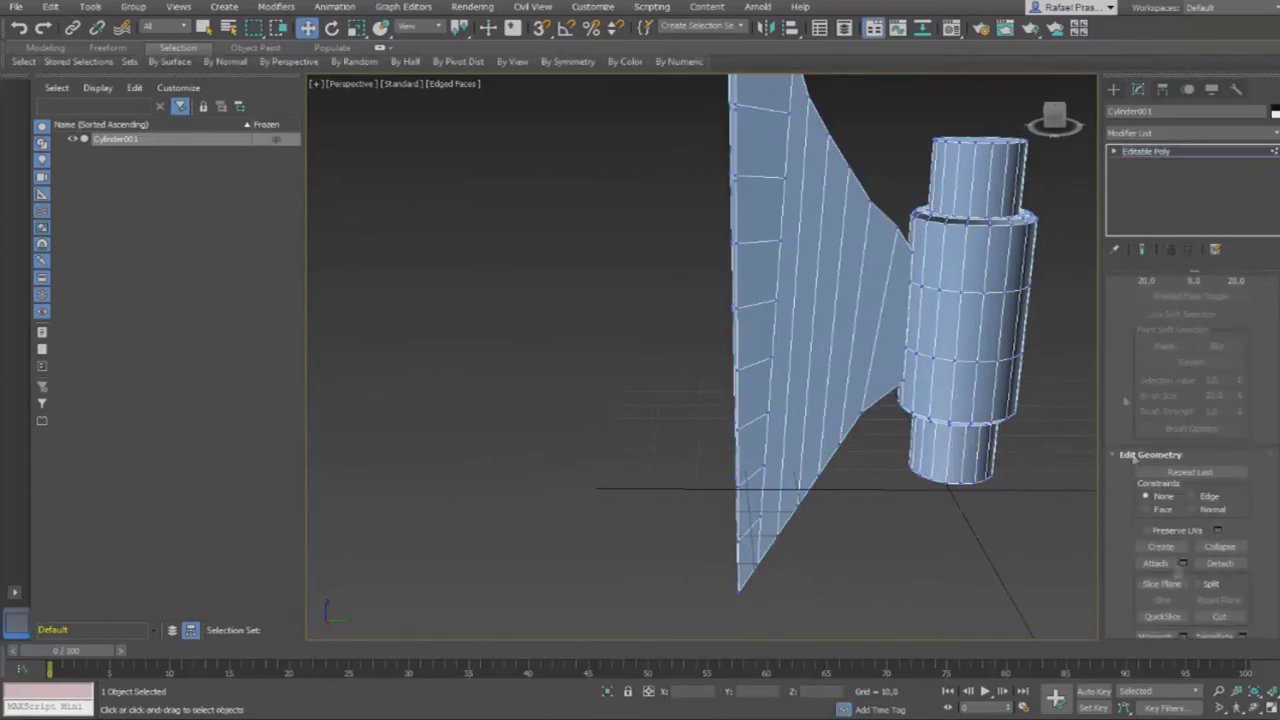
{"action": "middle_click_drag", "start_coordinate": [614, 157], "coordinate": [590, 320], "text": "alt"}
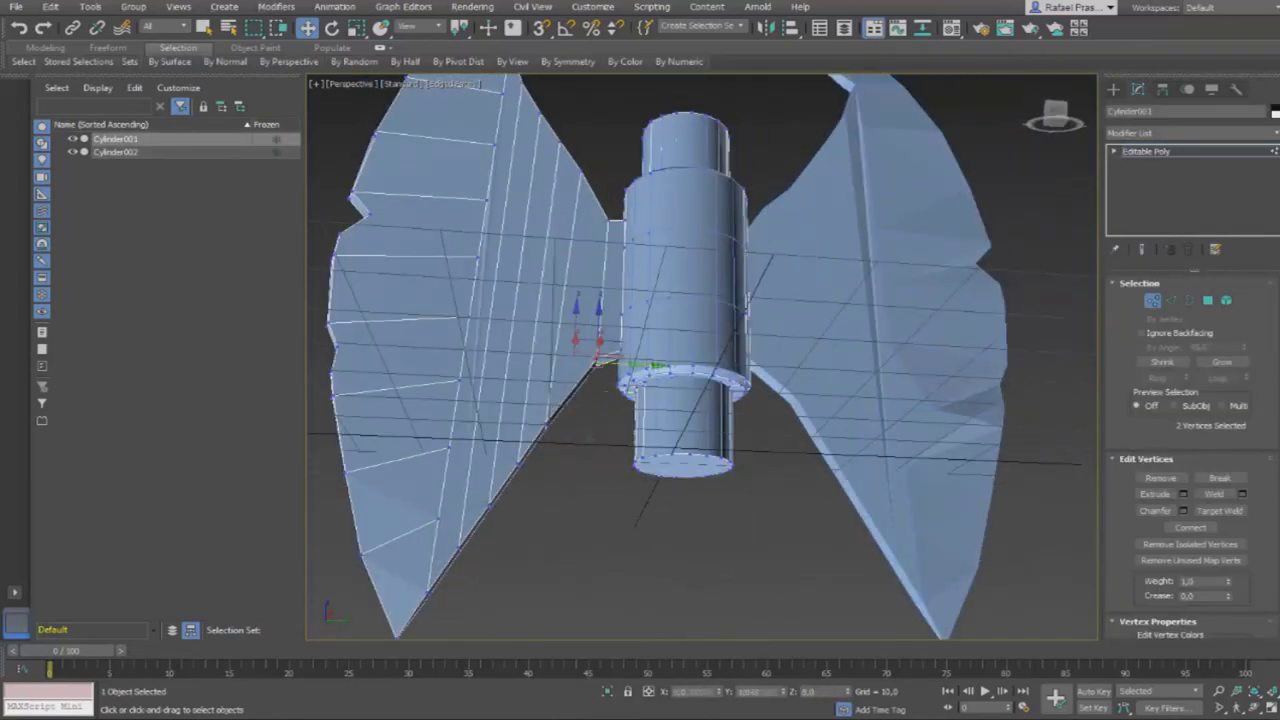
- Select the old mirrored half, Cylinder002, and remove it
{"action": "middle_click_drag", "start_coordinate": [655, 367], "coordinate": [521, 336], "text": "alt"}
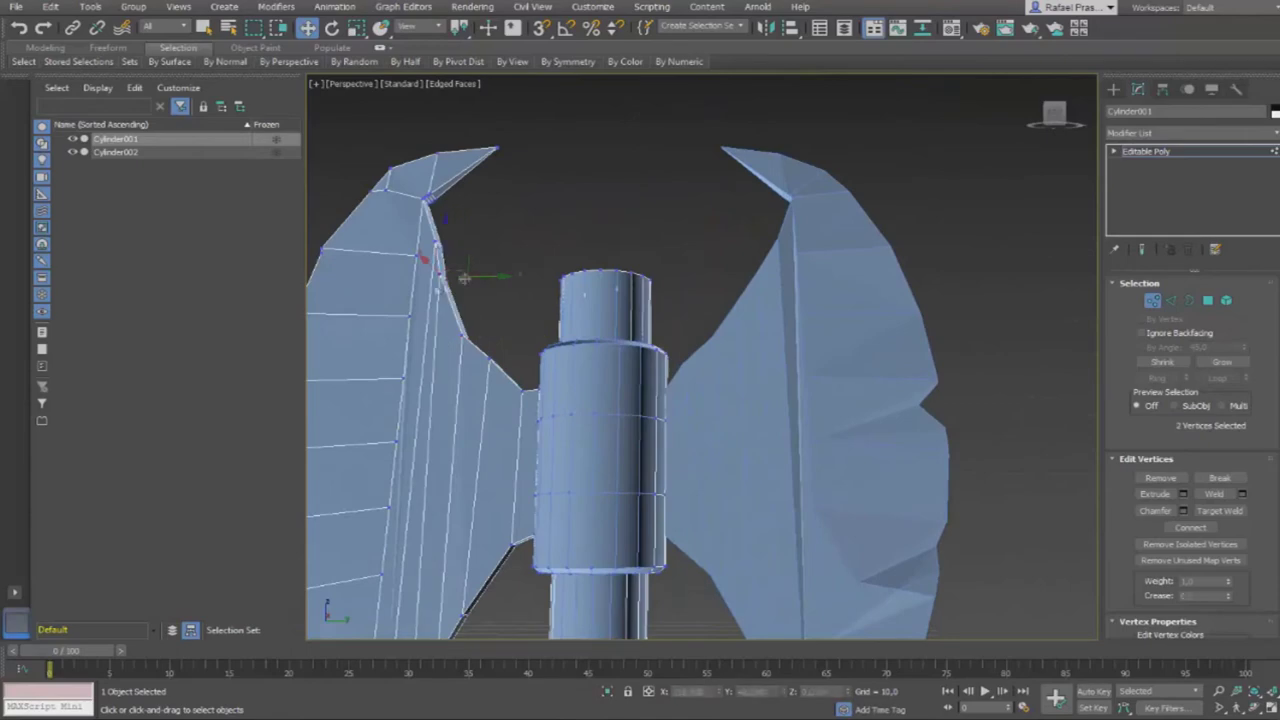
{"action": "middle_click_drag", "start_coordinate": [452, 222], "coordinate": [300, 200], "text": "alt"}
{"action": "left_click", "coordinate": [120, 152]}
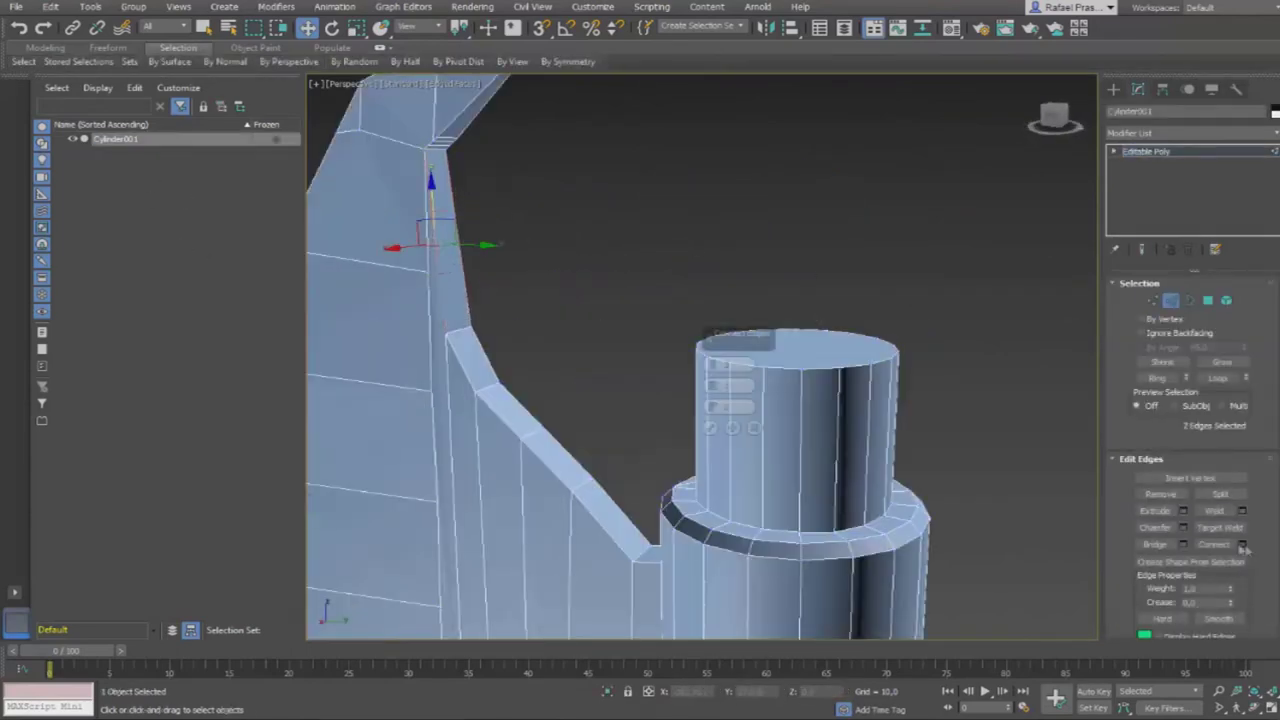
{"action": "scroll", "coordinate": [640, 180], "scroll_direction": "down", "scroll_amount": 5}
{"action": "mouse_move", "coordinate": [737, 263]}
{"action": "middle_mouse_down", "text": "alt"}
{"action": "mouse_move", "coordinate": [663, 434]}
{"action": "mouse_move", "coordinate": [670, 418]}
{"action": "mouse_move", "coordinate": [591, 530]}
{"action": "middle_mouse_up", "text": "alt"}
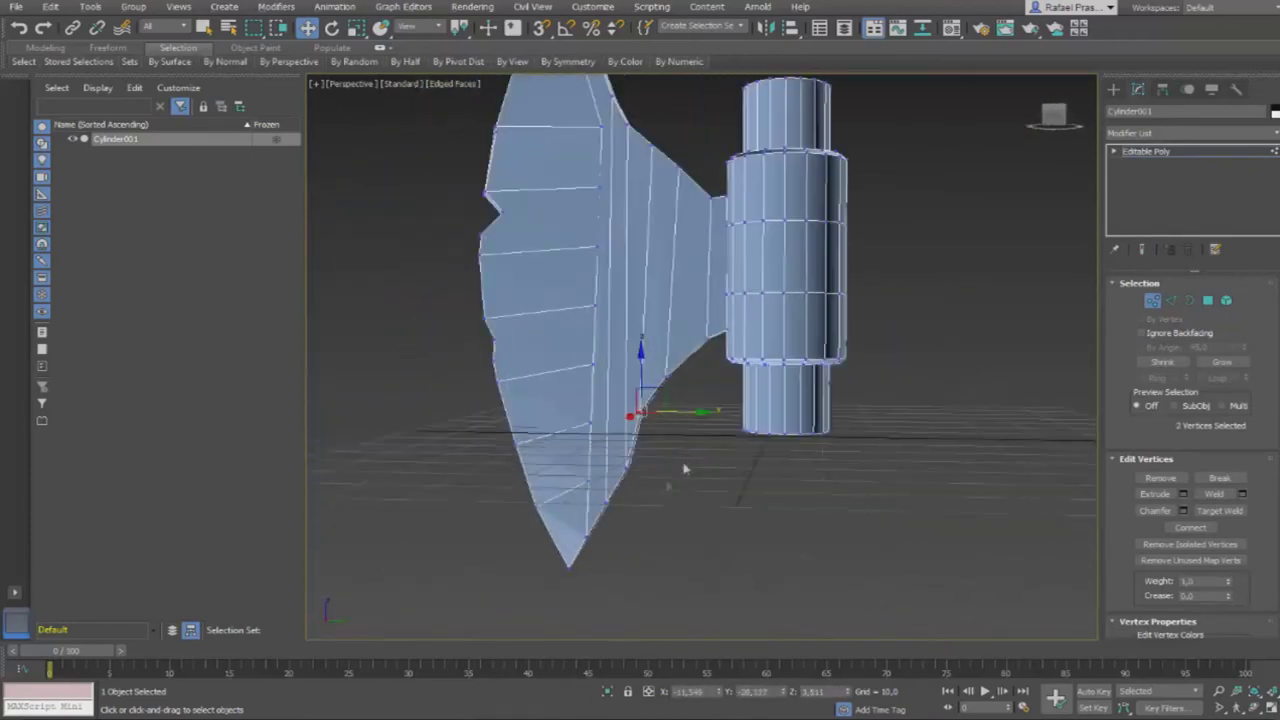
{"action": "scroll", "coordinate": [591, 530], "scroll_direction": "up", "scroll_amount": 3}
{"action": "scroll", "coordinate": [595, 474], "scroll_direction": "down", "scroll_amount": 5}
{"action": "middle_click_drag", "start_coordinate": [595, 474], "coordinate": [700, 450], "text": "alt"}
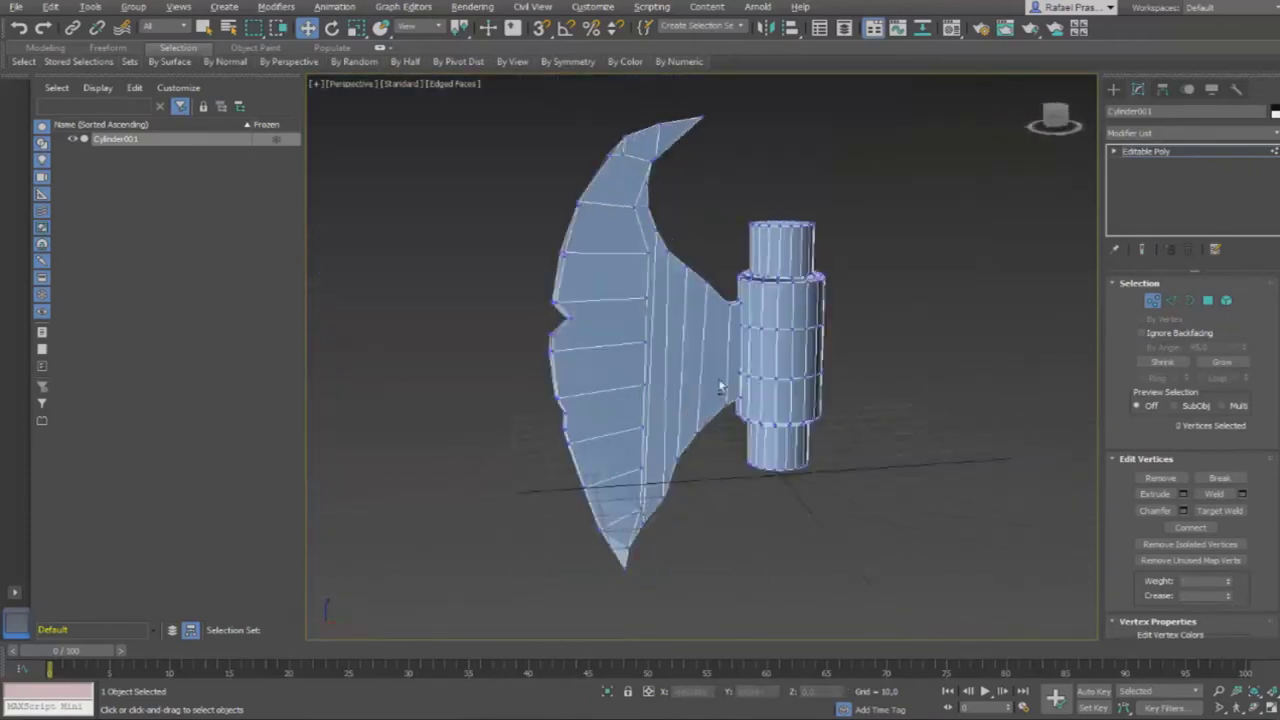
- Mirror-copy the reshaped blade half to create a new Cylinder002
{"action": "left_click", "coordinate": [765, 27]}
{"action": "left_click", "coordinate": [700, 445]}
{"action": "middle_click_drag", "start_coordinate": [717, 530], "coordinate": [838, 285], "text": "alt"}
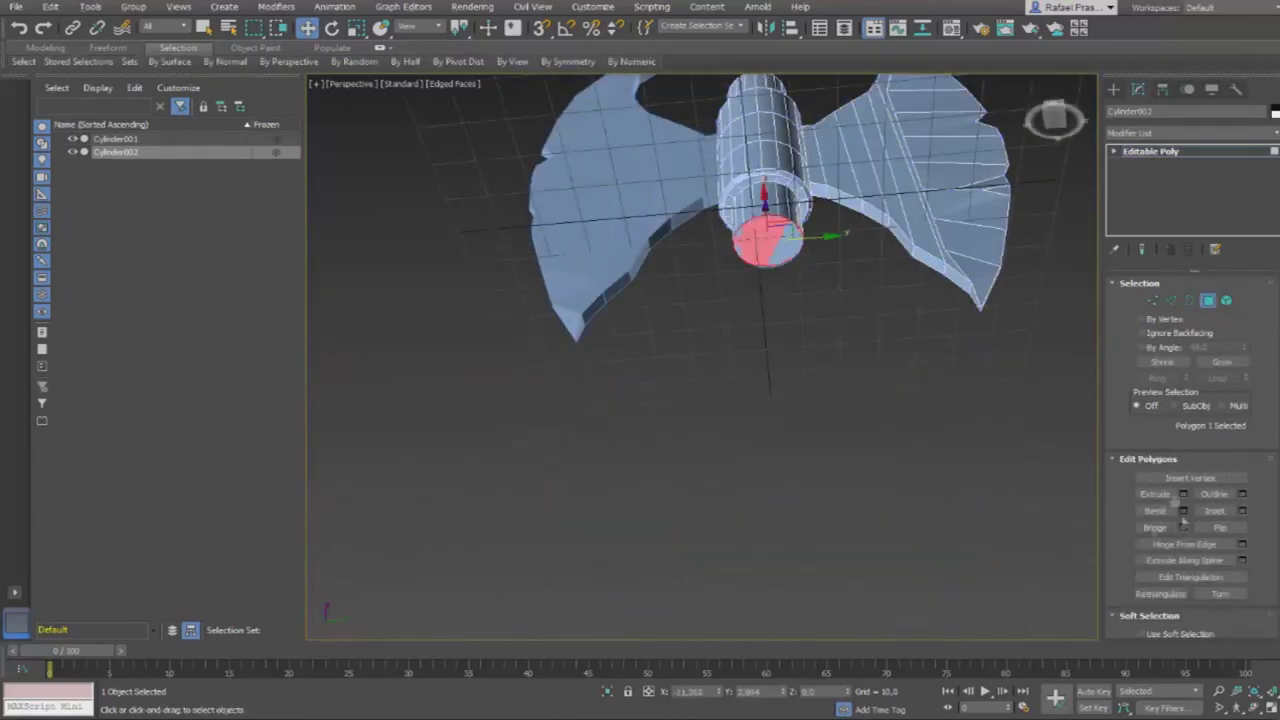
- Extrude the bottom cap downward into a long handle
{"action": "scroll", "coordinate": [728, 400], "scroll_direction": "up", "scroll_amount": 4}
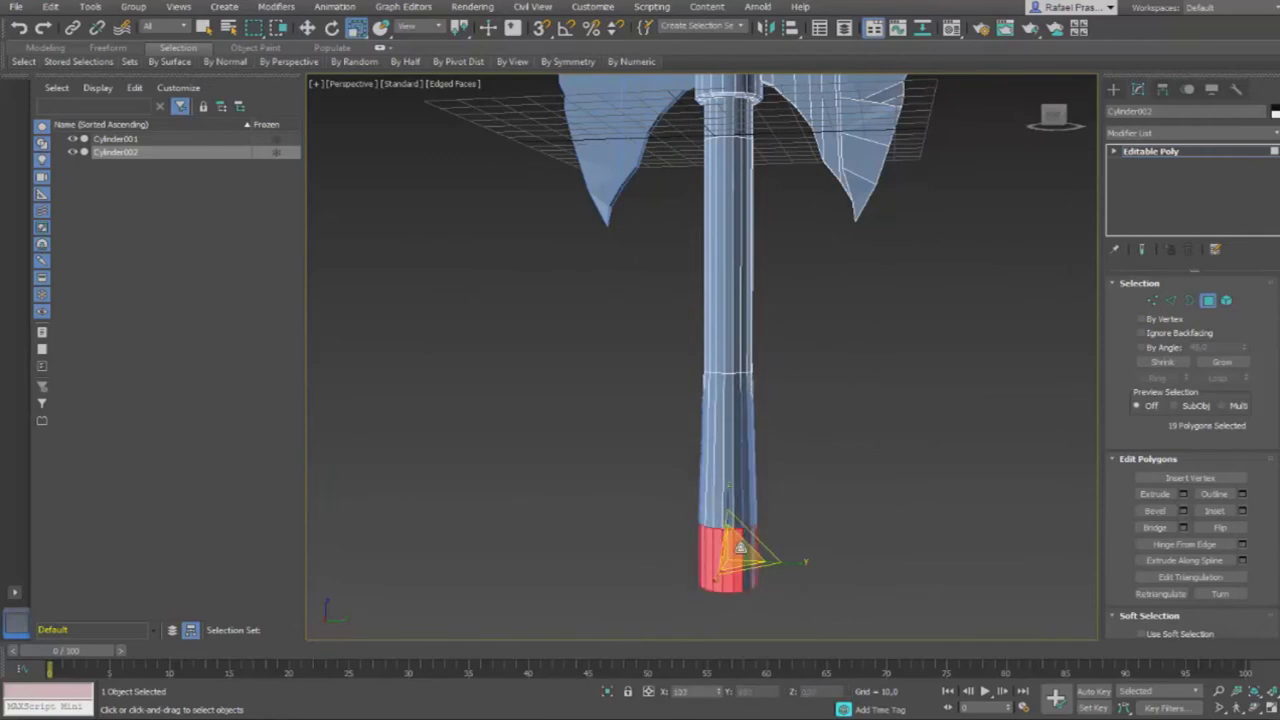
{"action": "left_click", "coordinate": [710, 406]}
{"action": "key", "text": "2"}
{"action": "scroll", "coordinate": [728, 420], "scroll_direction": "up", "scroll_amount": 3}
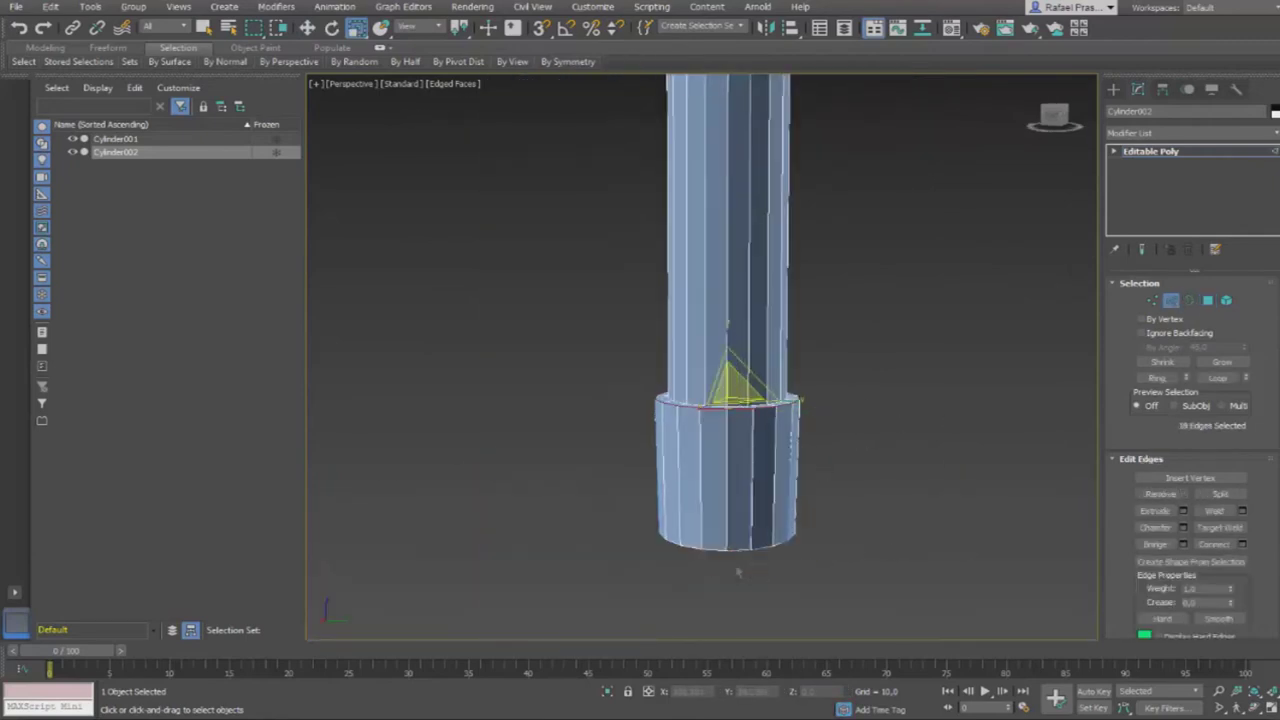
- Chamfer the handle's end edges and select the edge loops around the bottom cap
{"action": "key", "text": "ctrl+shift+c"}
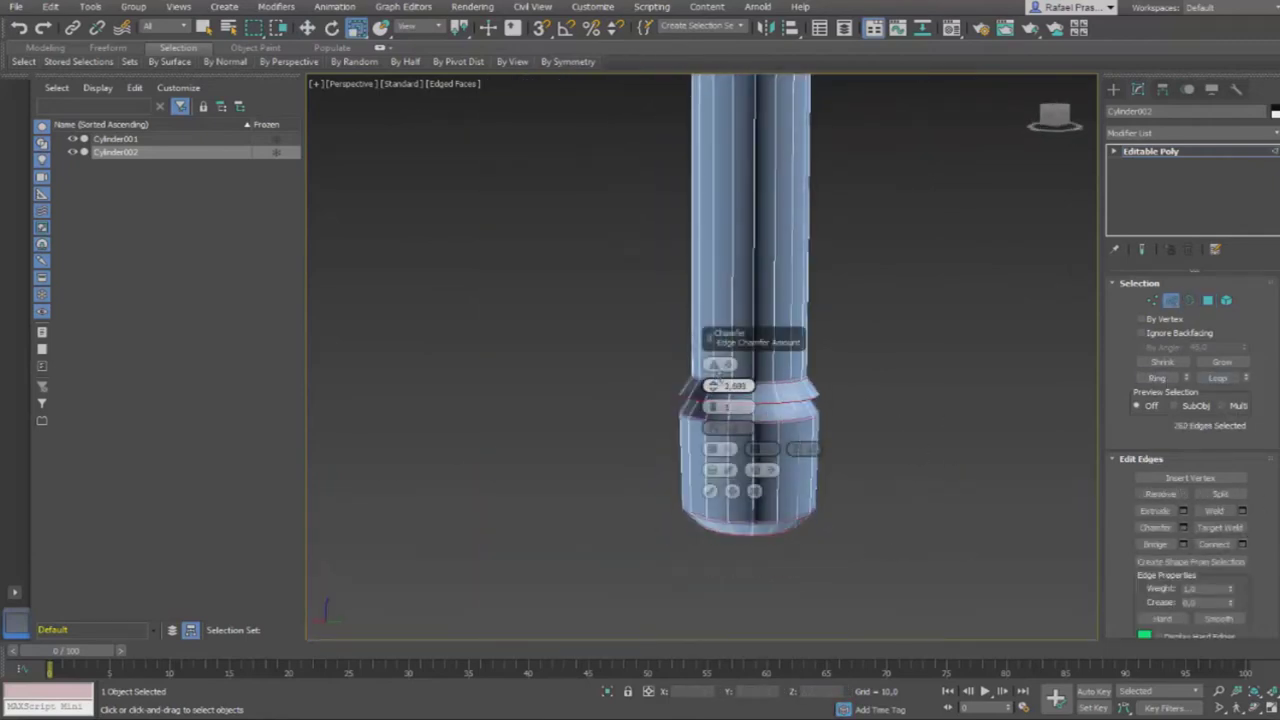
{"action": "mouse_move", "coordinate": [844, 503]}
{"action": "middle_mouse_down", "text": "alt"}
{"action": "mouse_move", "coordinate": [737, 394]}
{"action": "mouse_move", "coordinate": [886, 423]}
{"action": "mouse_move", "coordinate": [858, 480]}
{"action": "middle_mouse_up", "text": "alt"}
{"action": "double_click", "coordinate": [665, 472], "text": "ctrl"}
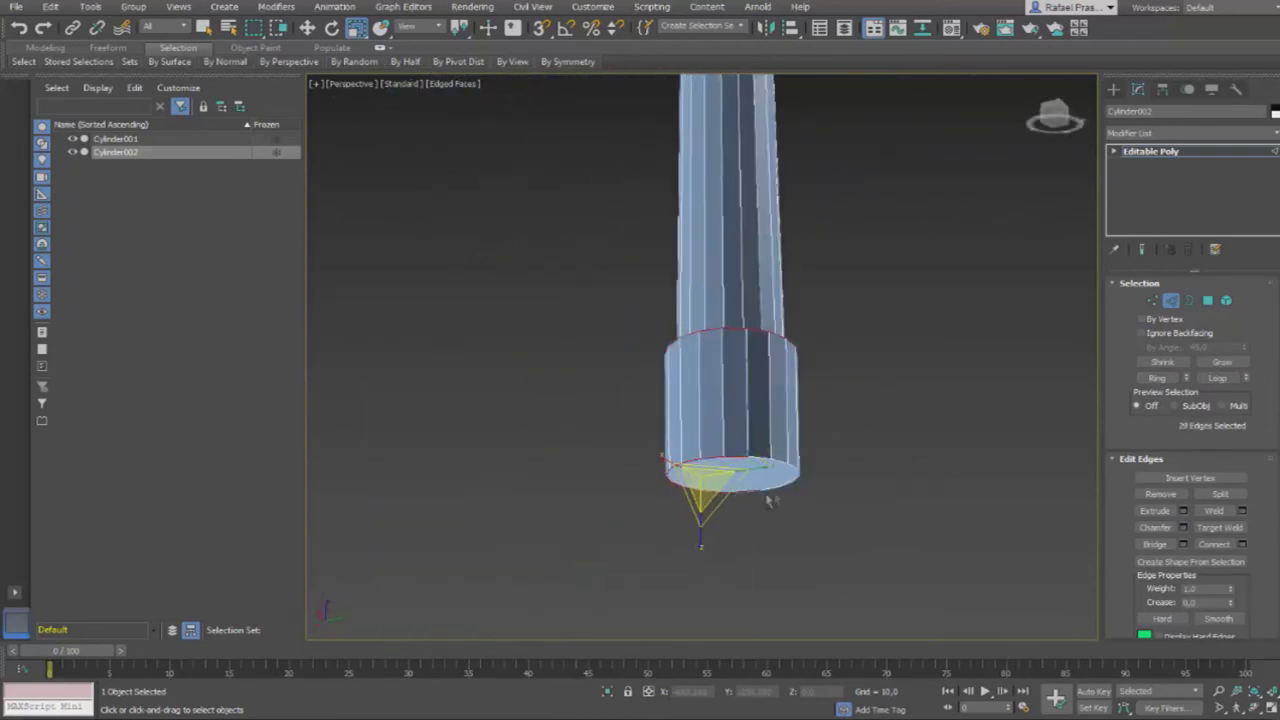
{"action": "left_click", "coordinate": [800, 478], "text": "ctrl"}
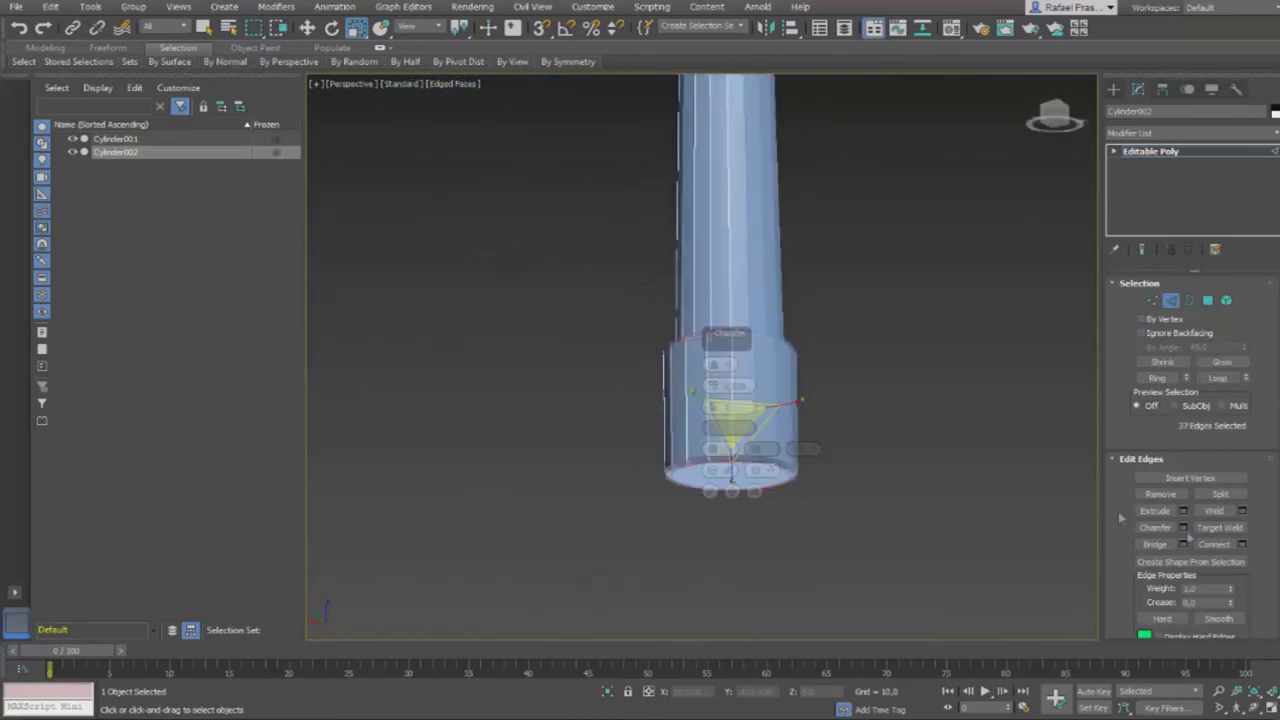
- Connect new edge loops around the grip and extrude them into raised rings
{"action": "scroll", "coordinate": [871, 437], "scroll_direction": "down", "scroll_amount": 3}
{"action": "middle_click_drag", "start_coordinate": [871, 437], "coordinate": [806, 434], "text": "alt"}
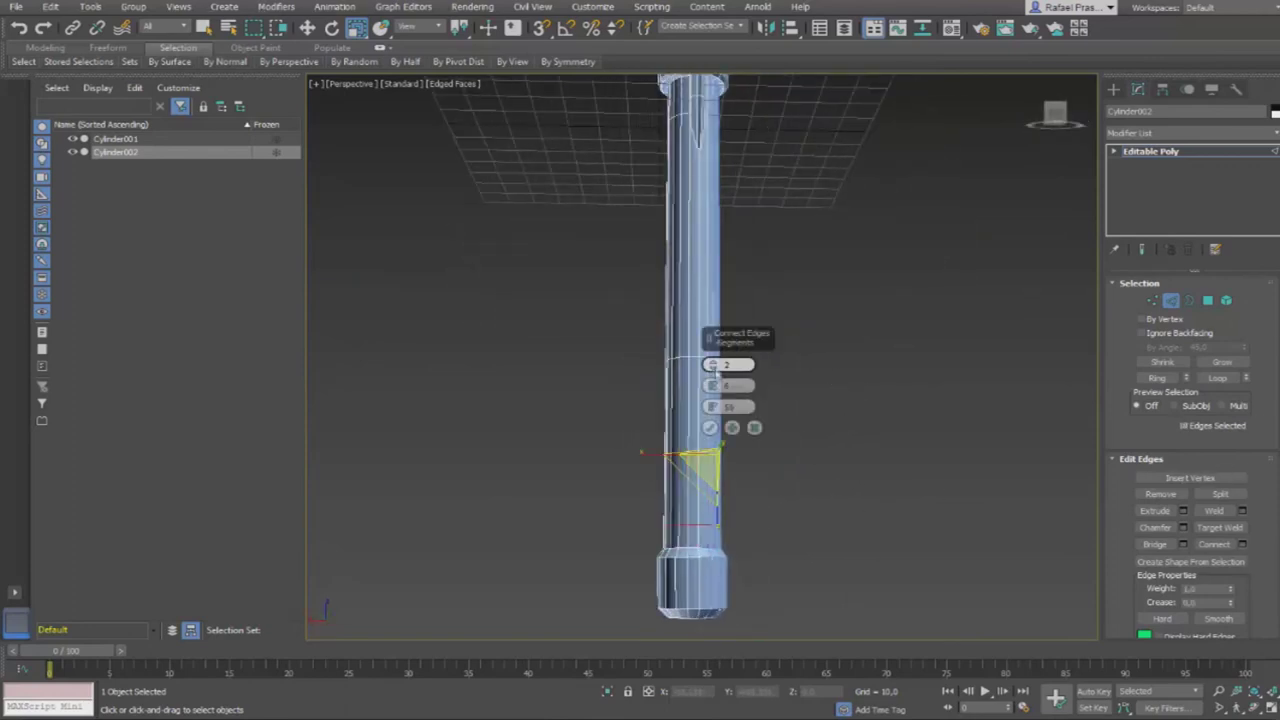
{"action": "middle_click_drag", "start_coordinate": [904, 473], "coordinate": [716, 400], "text": "alt"}
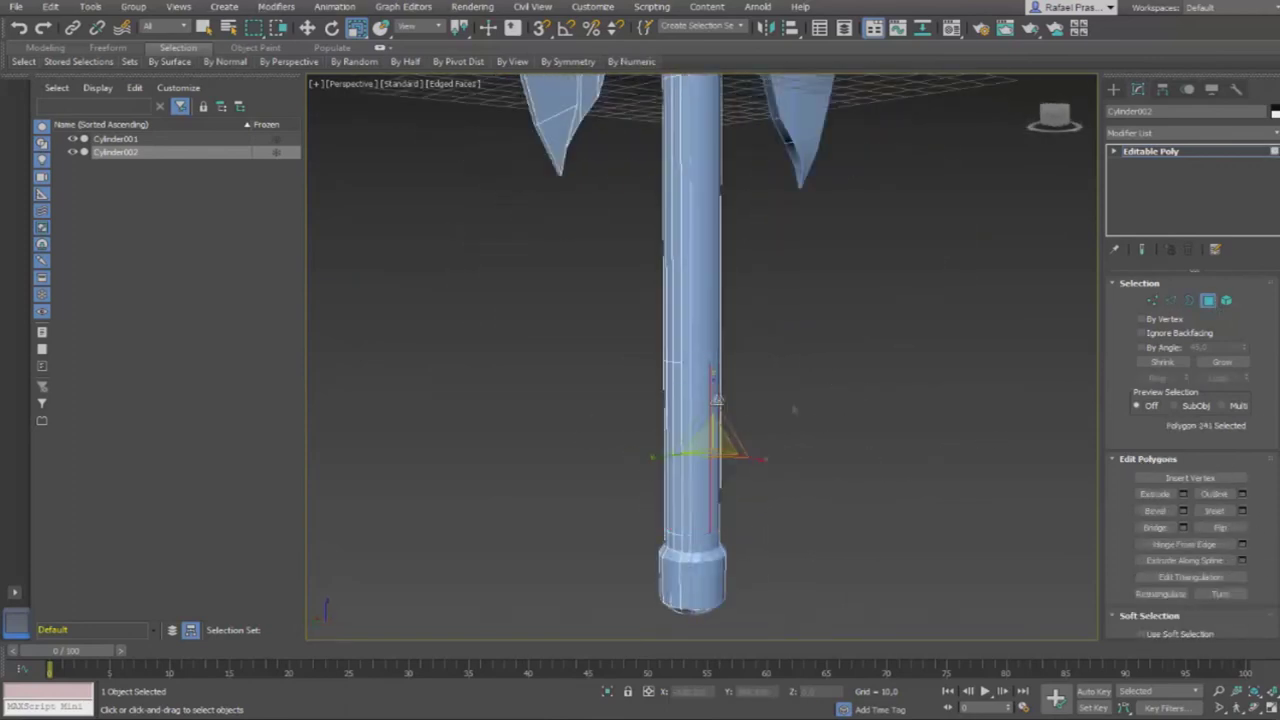
{"action": "middle_click_drag", "start_coordinate": [840, 374], "coordinate": [760, 380], "text": "alt"}
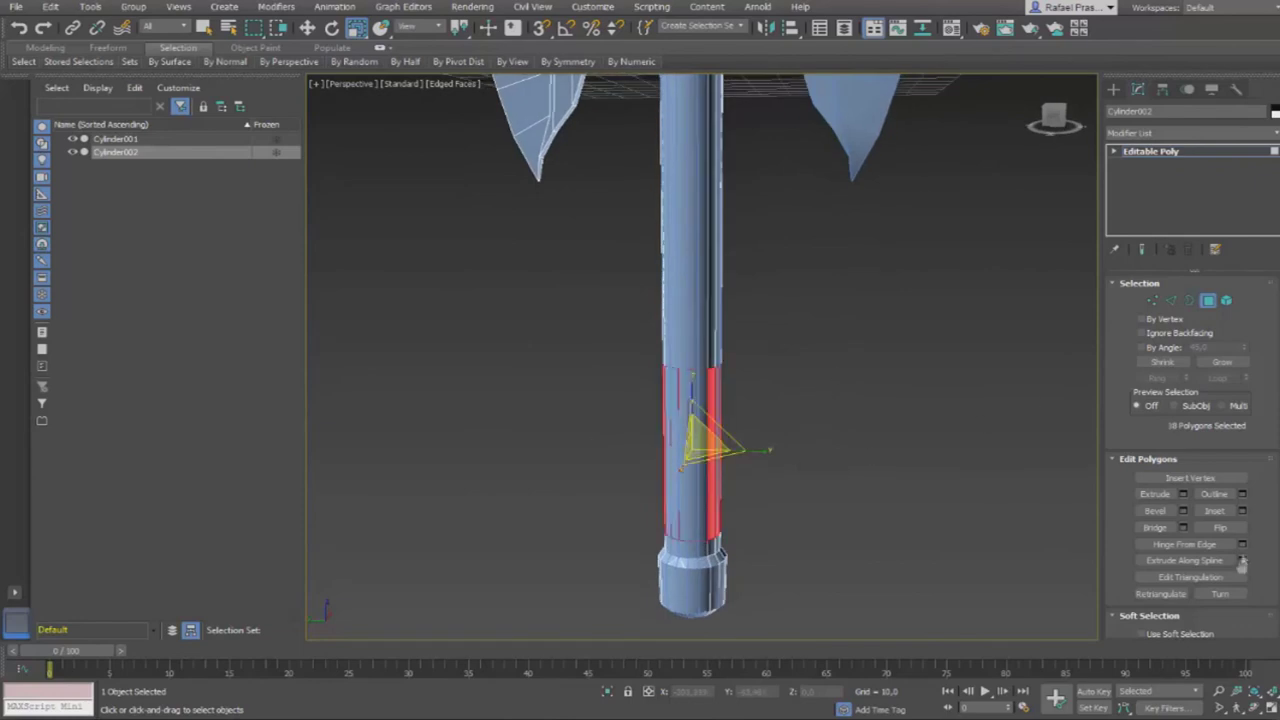
{"action": "scroll", "coordinate": [900, 440], "scroll_direction": "up", "scroll_amount": 4}
{"action": "scroll", "coordinate": [843, 443], "scroll_direction": "up", "scroll_amount": 5}
{"action": "key", "text": "2"}
{"action": "key", "text": "ctrl+shift+e"}
{"action": "left_click", "coordinate": [1183, 377]}
{"action": "scroll", "coordinate": [720, 450], "scroll_direction": "down", "scroll_amount": 3}
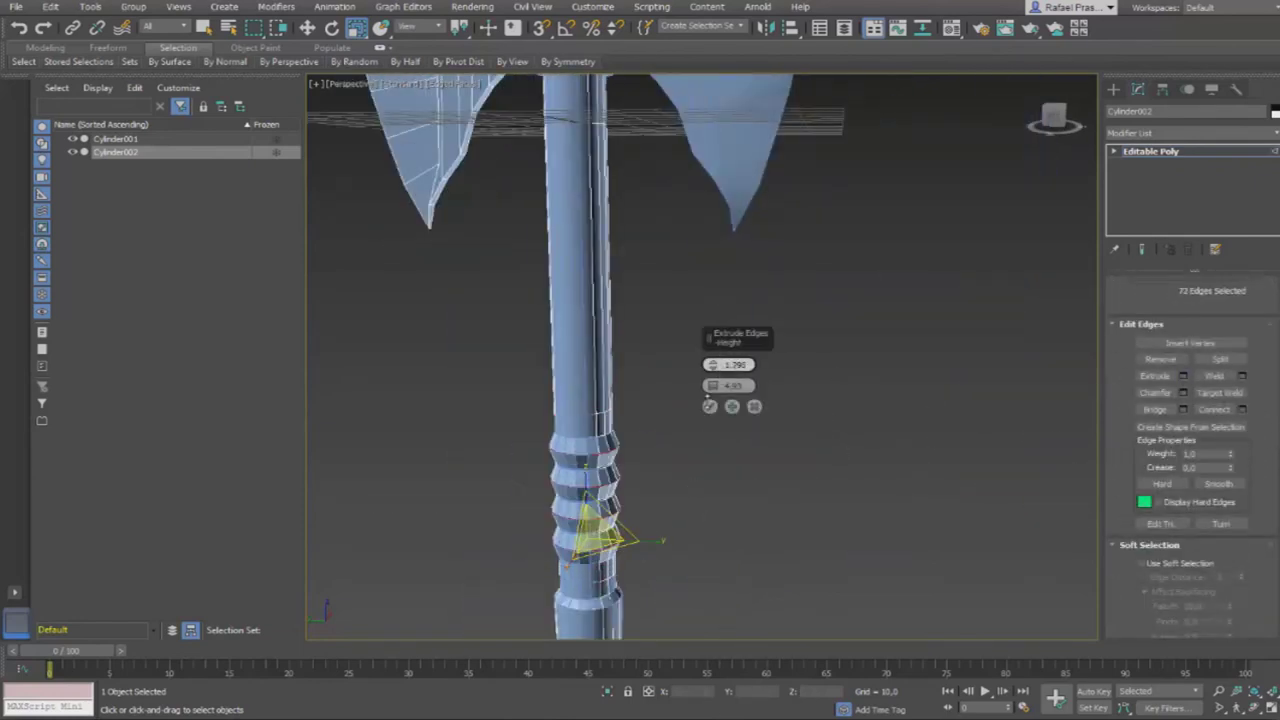
{"action": "middle_click_drag", "start_coordinate": [723, 520], "coordinate": [712, 440], "text": "alt"}
{"action": "left_click", "coordinate": [710, 406]}
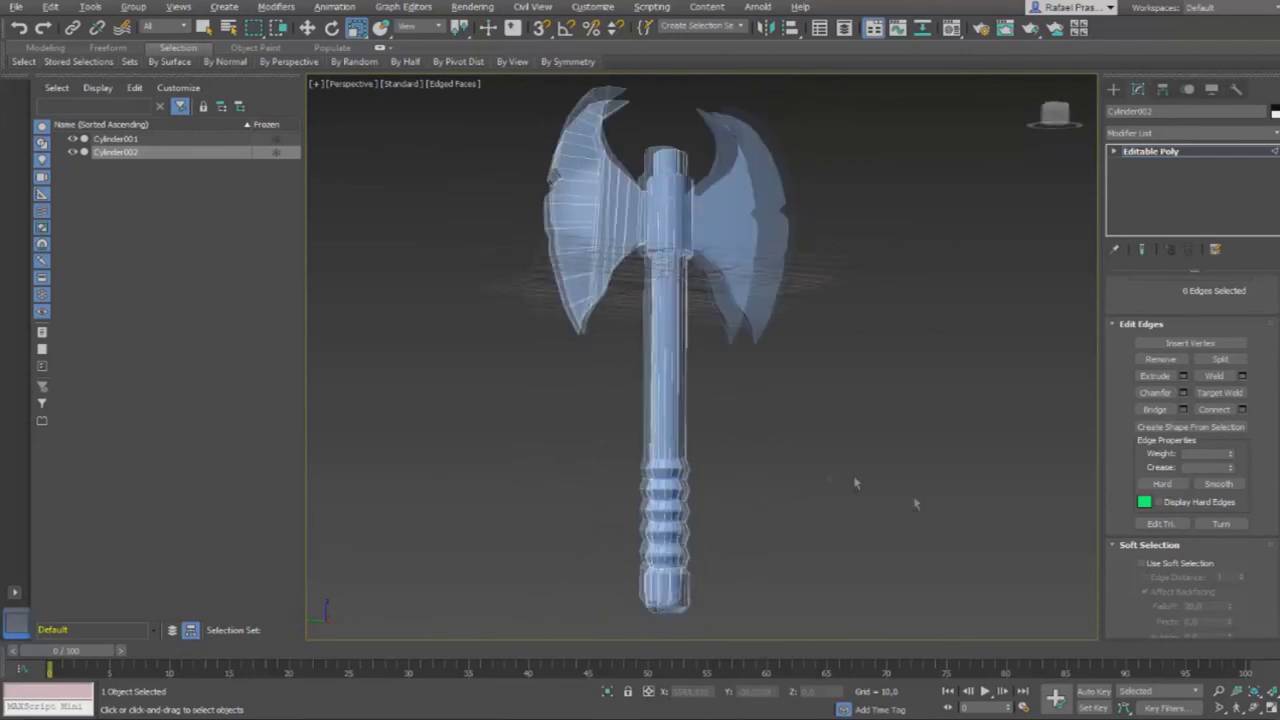
- Select the open top edges of the handle and Cap them
{"action": "key", "text": "z"}
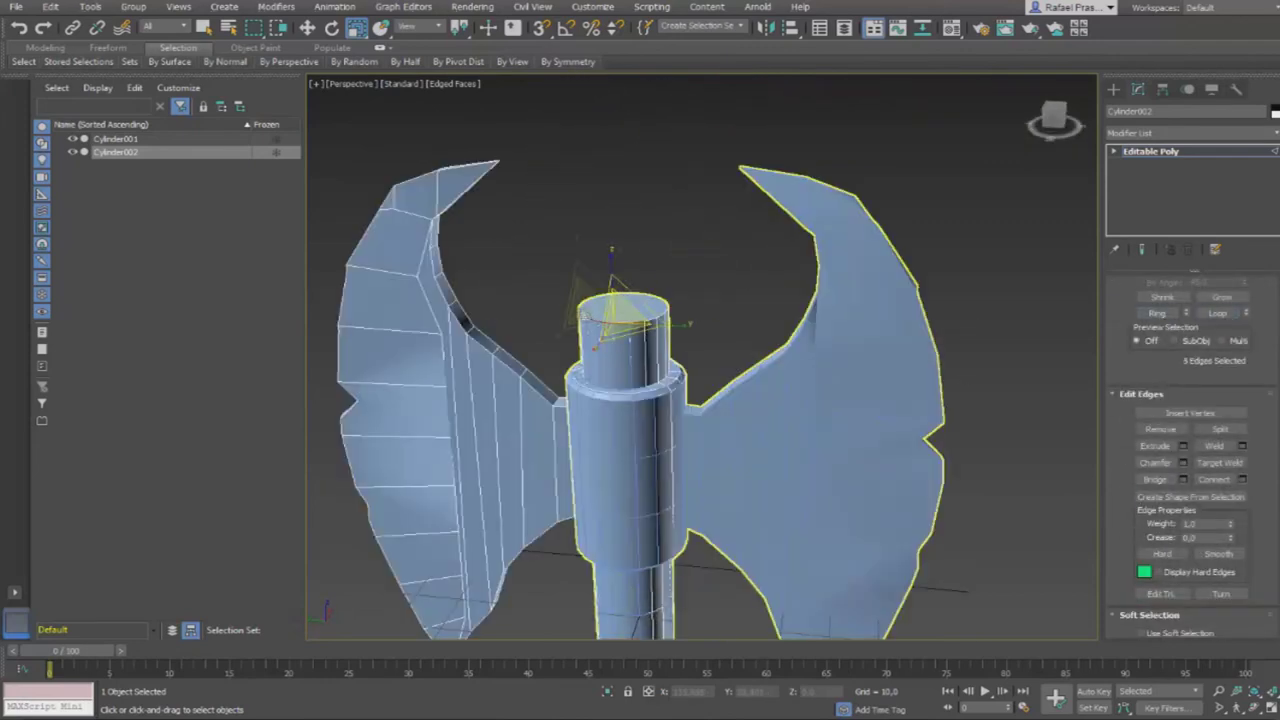
{"action": "middle_click_drag", "start_coordinate": [700, 350], "coordinate": [760, 294], "text": "alt"}
{"action": "left_click_drag", "start_coordinate": [586, 251], "coordinate": [694, 283]}
{"action": "middle_click_drag", "start_coordinate": [694, 283], "coordinate": [486, 306], "text": "alt"}
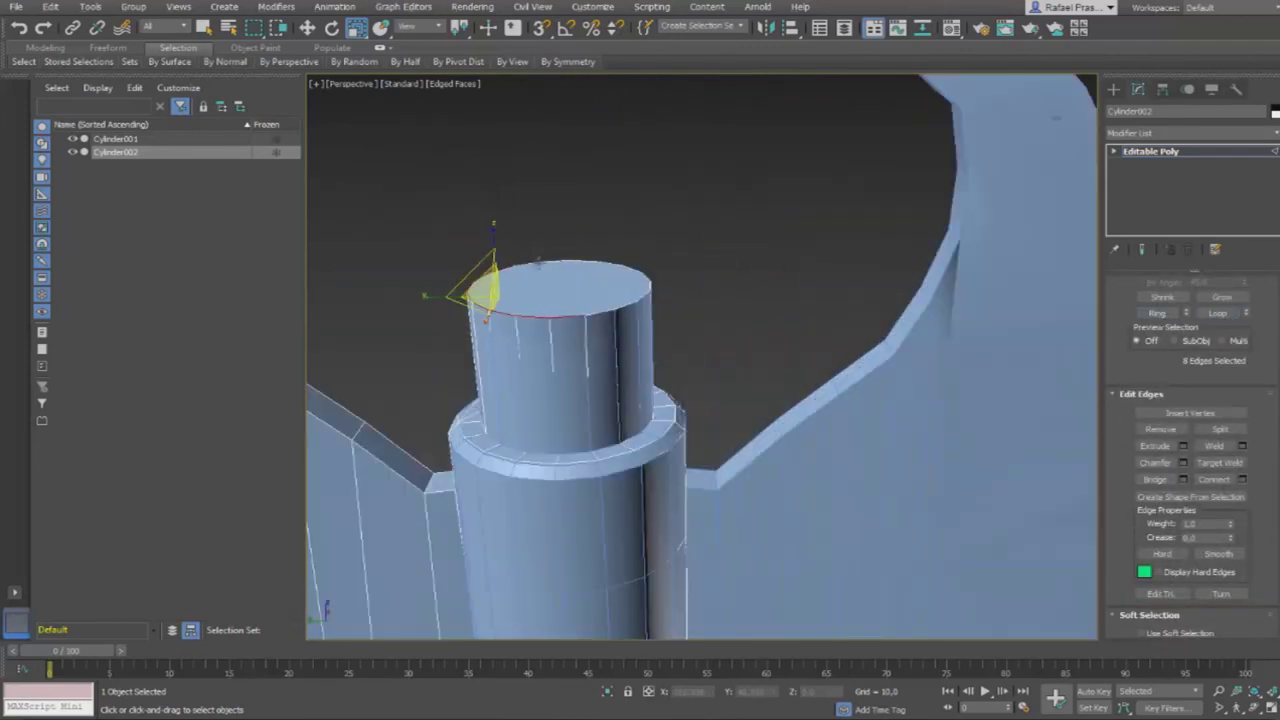
{"action": "middle_click_drag", "start_coordinate": [753, 335], "coordinate": [712, 340], "text": "alt"}
{"action": "right_click", "coordinate": [712, 340]}
{"action": "left_click", "coordinate": [740, 380]}
{"action": "key", "text": "z"}
- Exit sub-object mode, select both axe parts, and switch the viewport to Default Shading
{"action": "scroll", "coordinate": [729, 300], "scroll_direction": "up", "scroll_amount": 5}
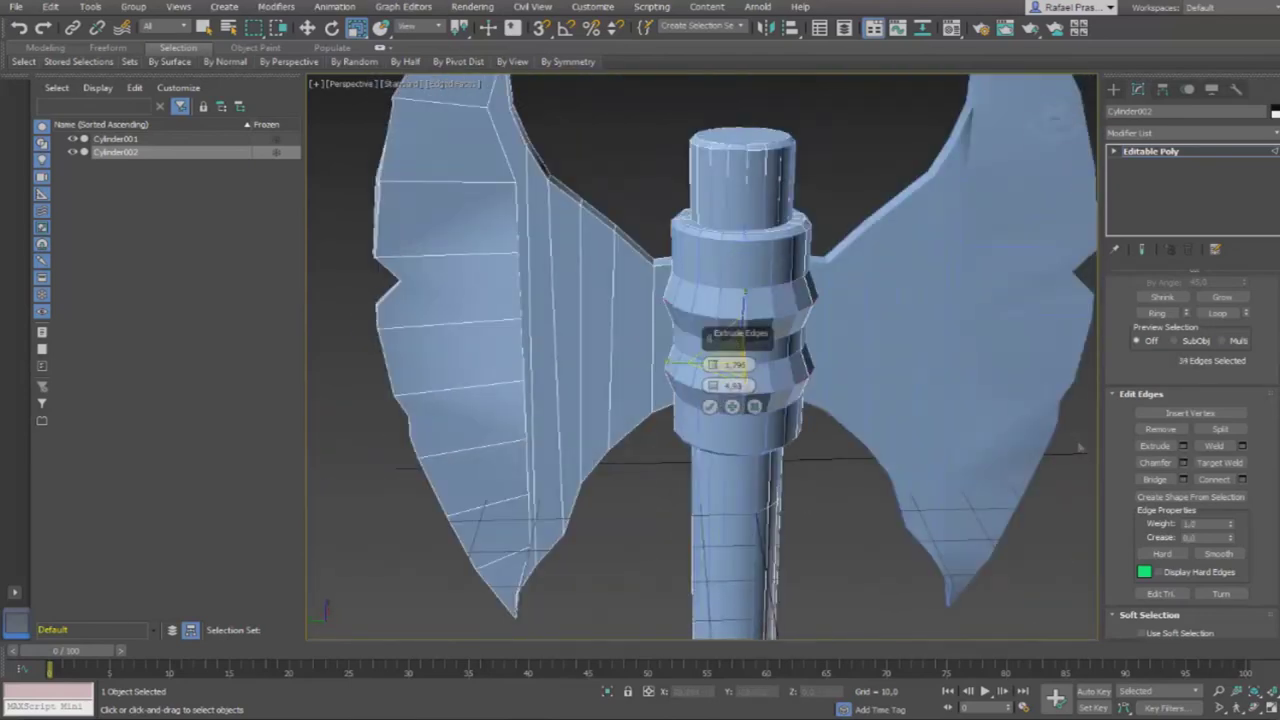
{"action": "scroll", "coordinate": [729, 357], "scroll_direction": "down", "scroll_amount": 6}
{"action": "scroll", "coordinate": [795, 420], "scroll_direction": "up", "scroll_amount": 2}
{"action": "scroll", "coordinate": [795, 420], "scroll_direction": "down", "scroll_amount": 4}
{"action": "key", "text": "w"}
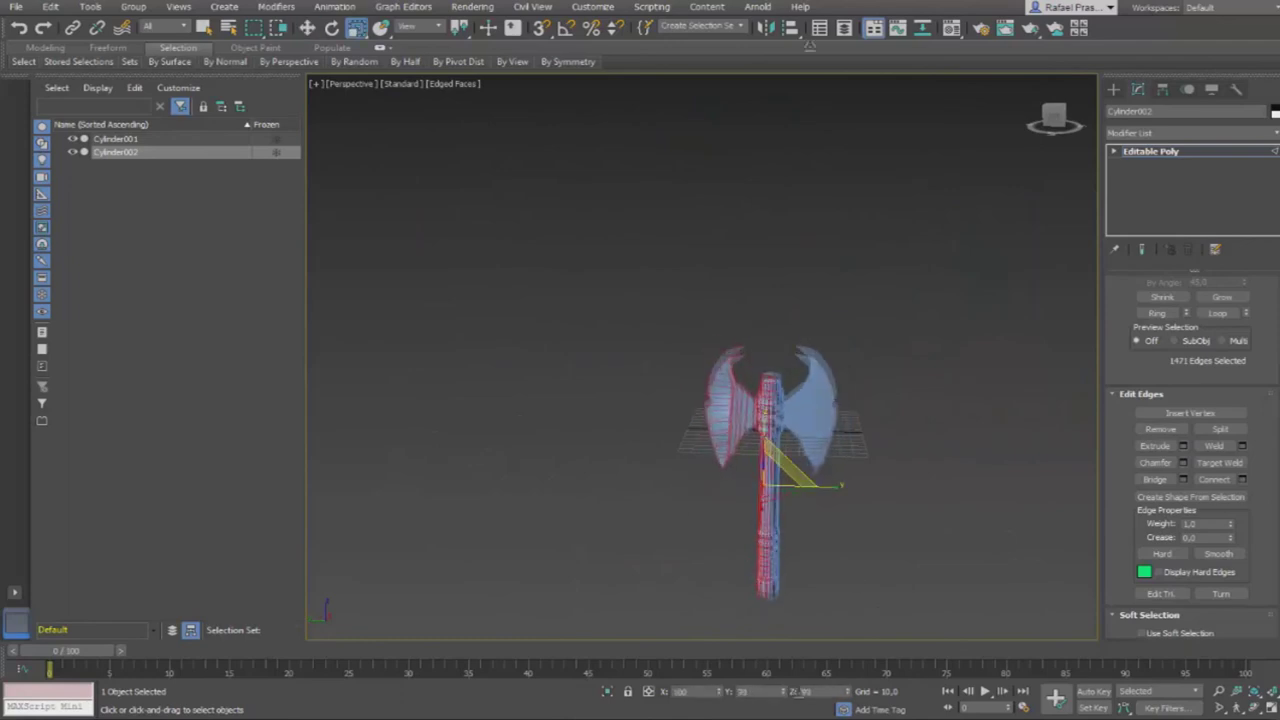
{"action": "key", "text": "ctrl+a"}
{"action": "scroll", "coordinate": [790, 336], "scroll_direction": "down", "scroll_amount": 3}
{"action": "left_click", "coordinate": [790, 336]}
{"action": "key", "text": "F4"}
{"action": "scroll", "coordinate": [790, 336], "scroll_direction": "up", "scroll_amount": 5}
{"action": "mouse_move", "coordinate": [790, 336]}
{"action": "middle_mouse_down", "text": "alt"}
{"action": "mouse_move", "coordinate": [690, 350]}
{"action": "mouse_move", "coordinate": [590, 403]}
{"action": "middle_mouse_up", "text": "alt"}
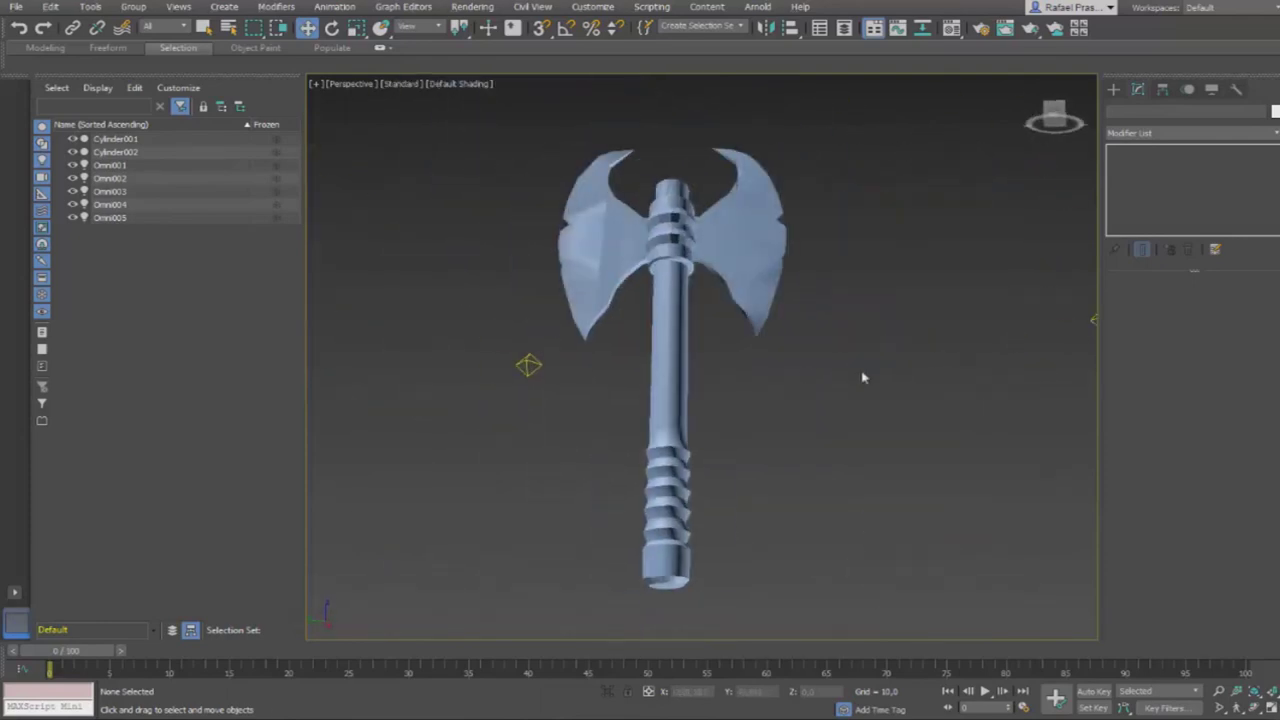
- Create a camera from the current view to frame the lit axe
{"action": "key", "text": "ctrl+c"}
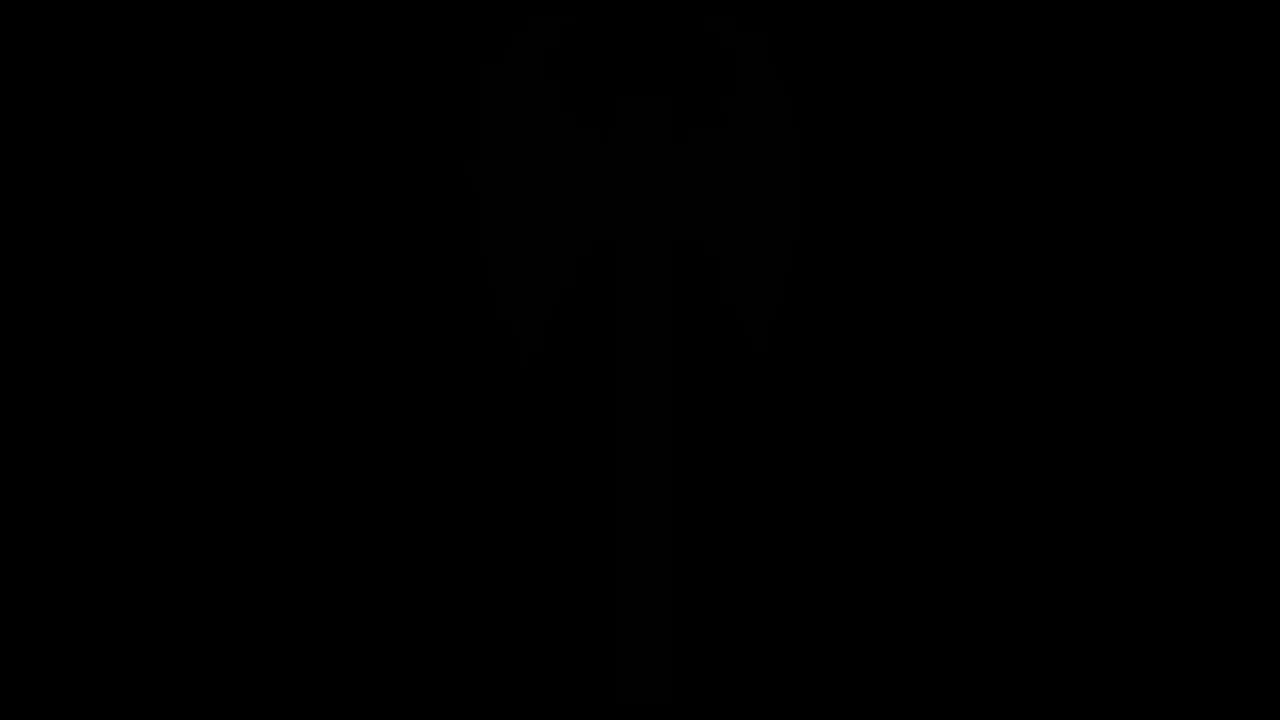